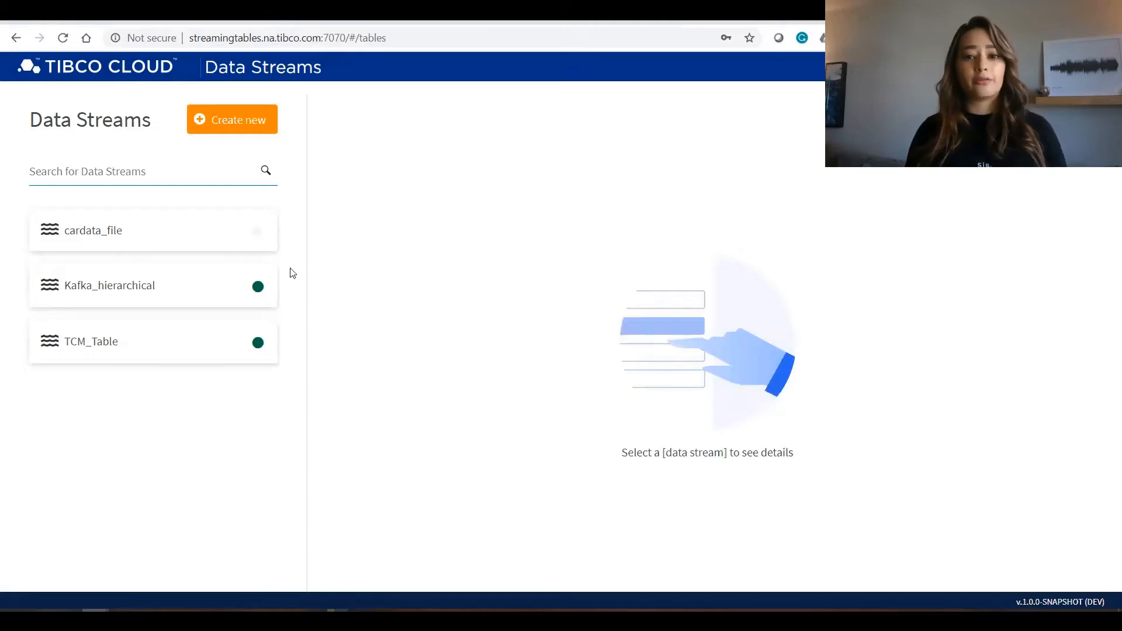
Create a new data stream with Apache Kafka as the source, connecting to the broker stsvm.lab.streambase.com:9092.
{"action": "left_click", "coordinate": [226, 118]}
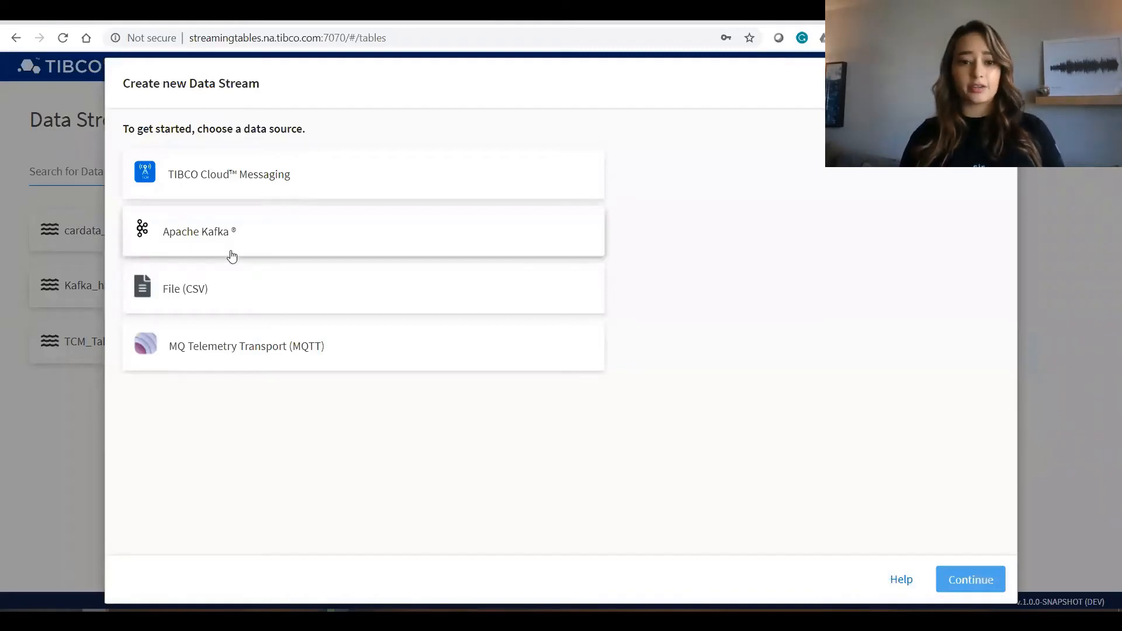
{"action": "left_click", "coordinate": [232, 256]}
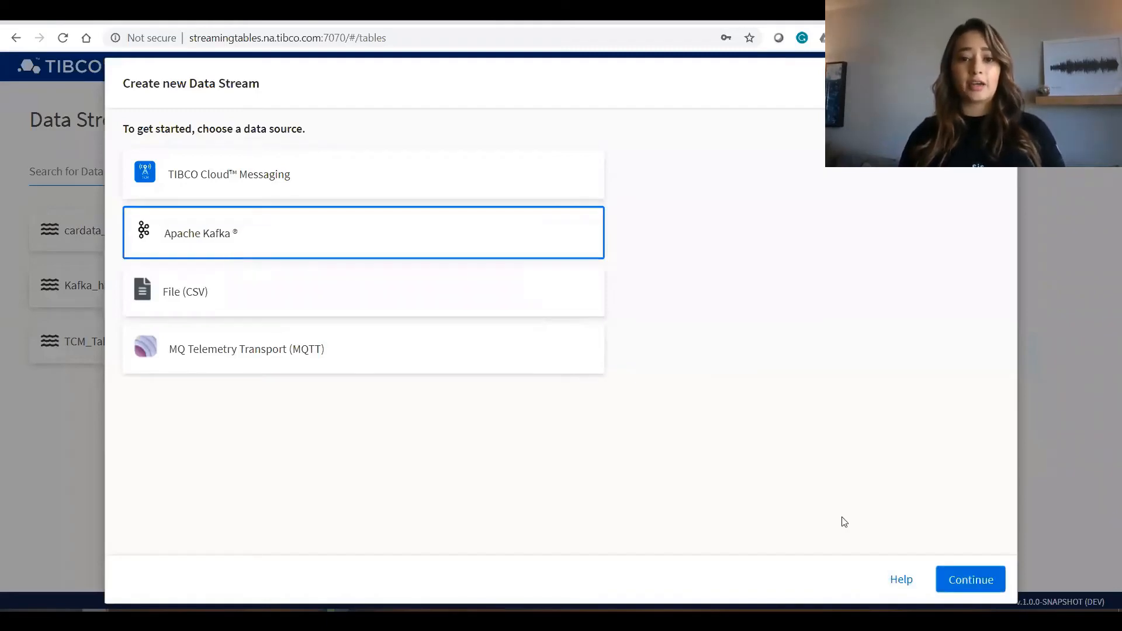
{"action": "left_click", "coordinate": [973, 581]}
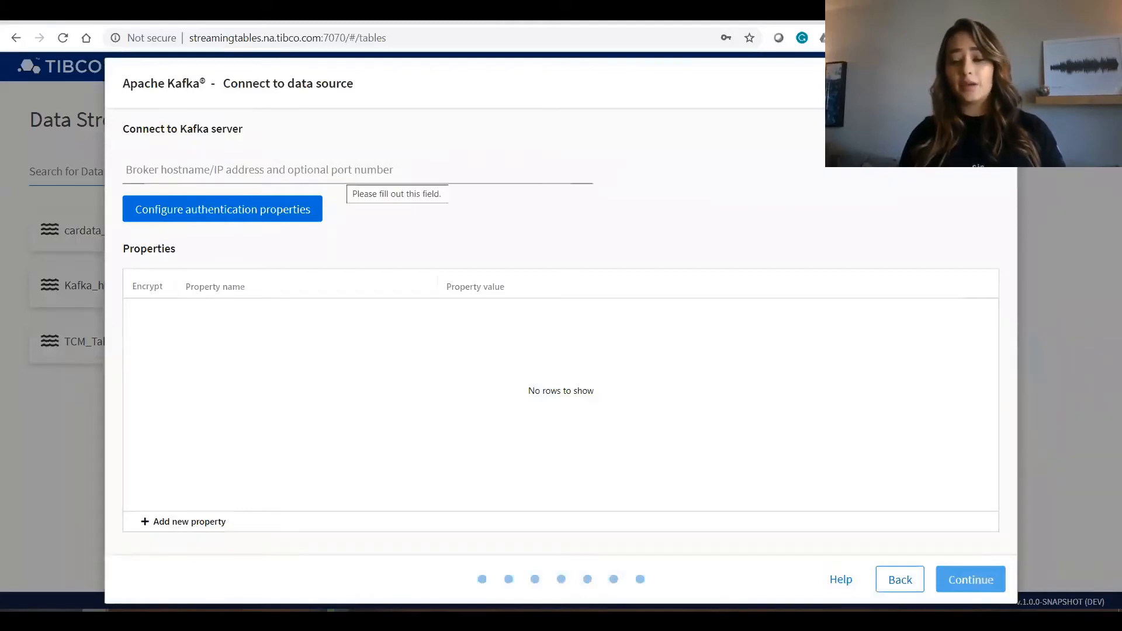
{"action": "left_click", "coordinate": [295, 175]}
{"action": "type", "text": "stsvm.lab.streambase.com:9092"}
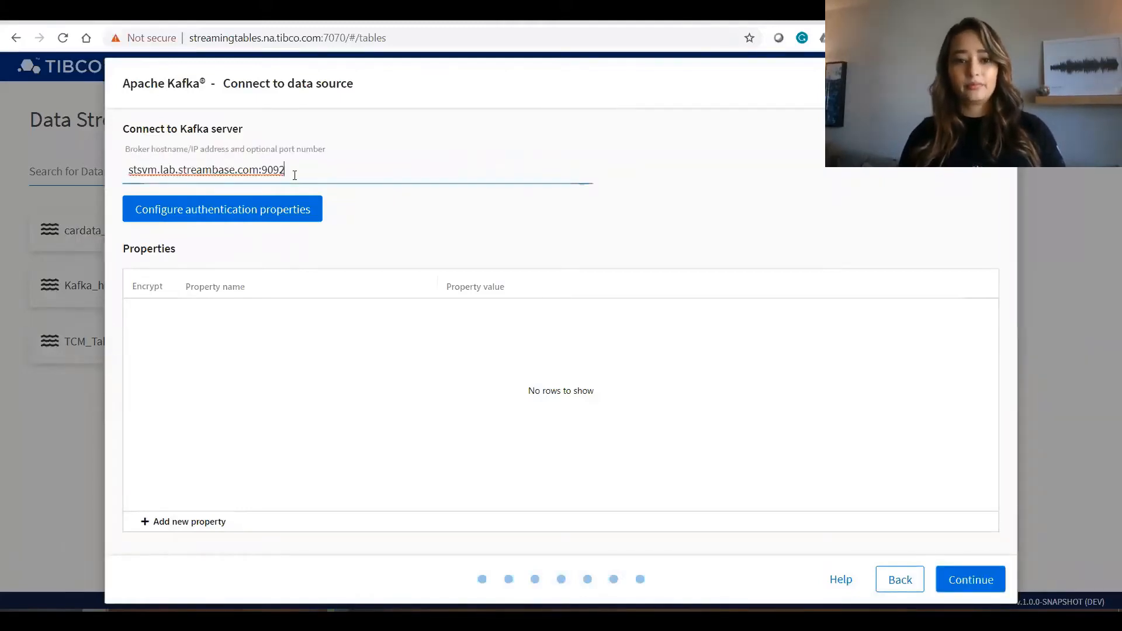
{"action": "left_click", "coordinate": [965, 578]}
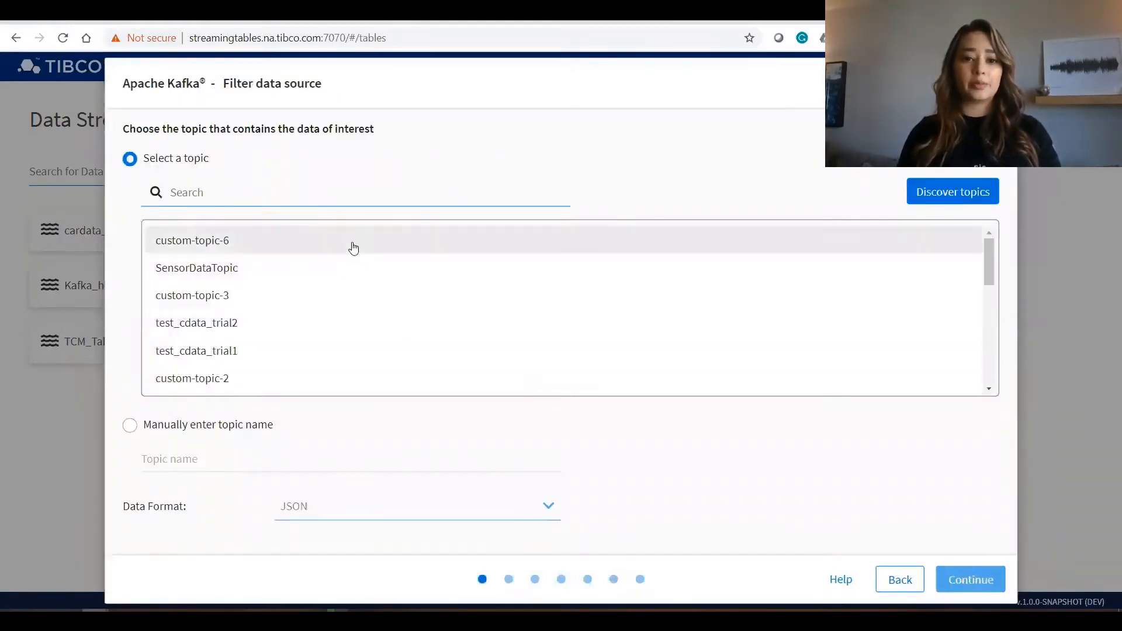
Choose SensorDataTopic as the topic with JSON format, accepting the discovered schema and the 30-minute retention policy.
{"action": "left_click", "coordinate": [353, 275]}
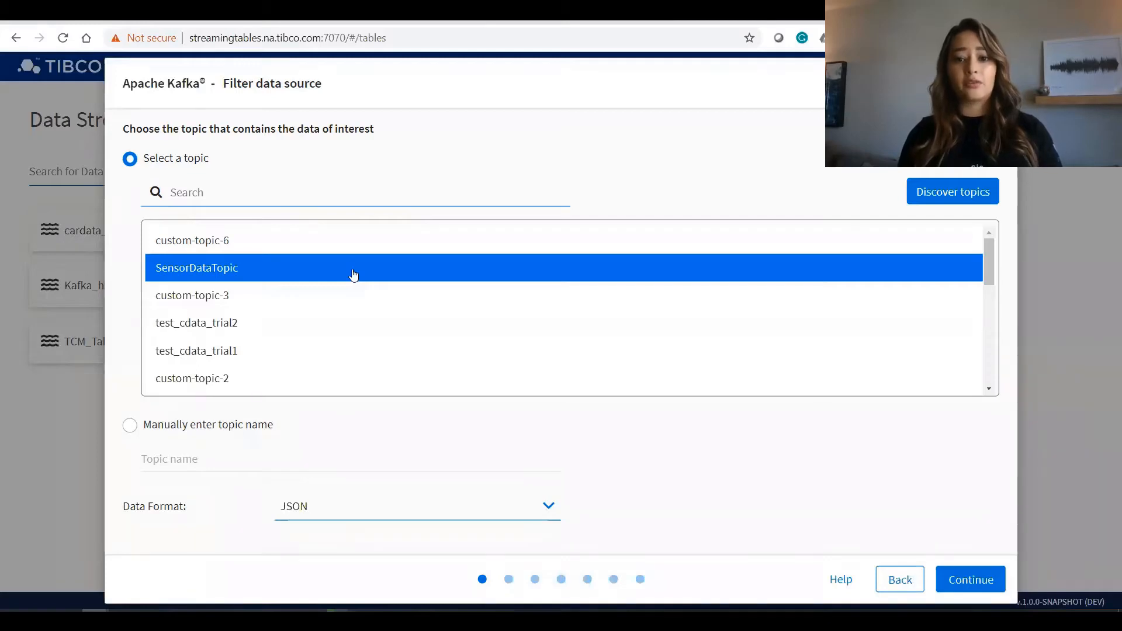
{"action": "left_click", "coordinate": [970, 583]}
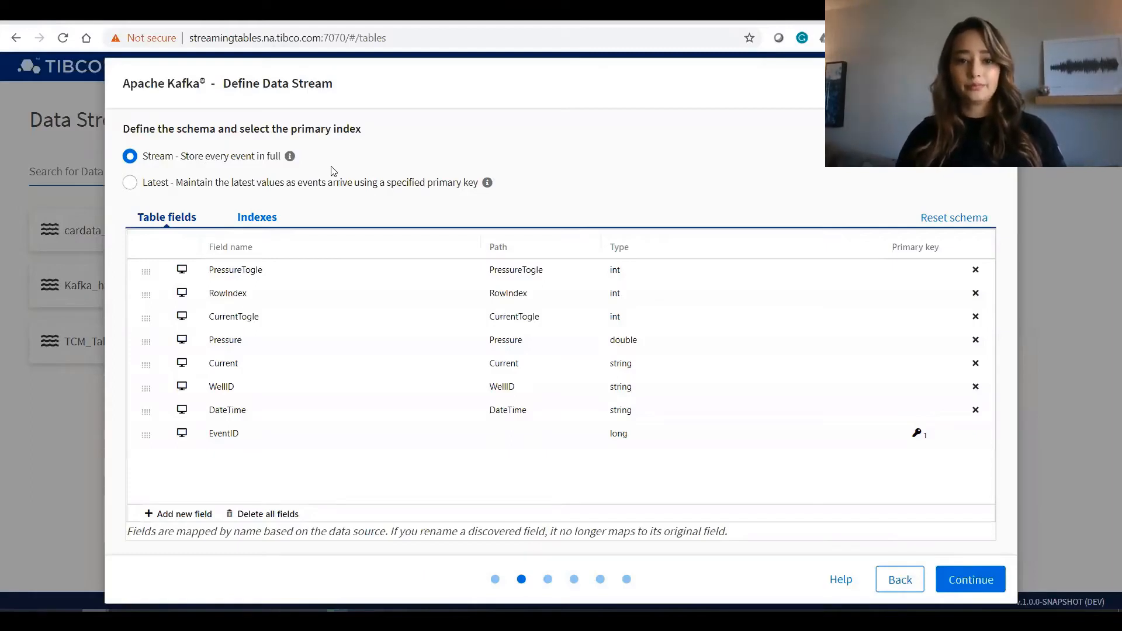
{"action": "left_click", "coordinate": [974, 585]}
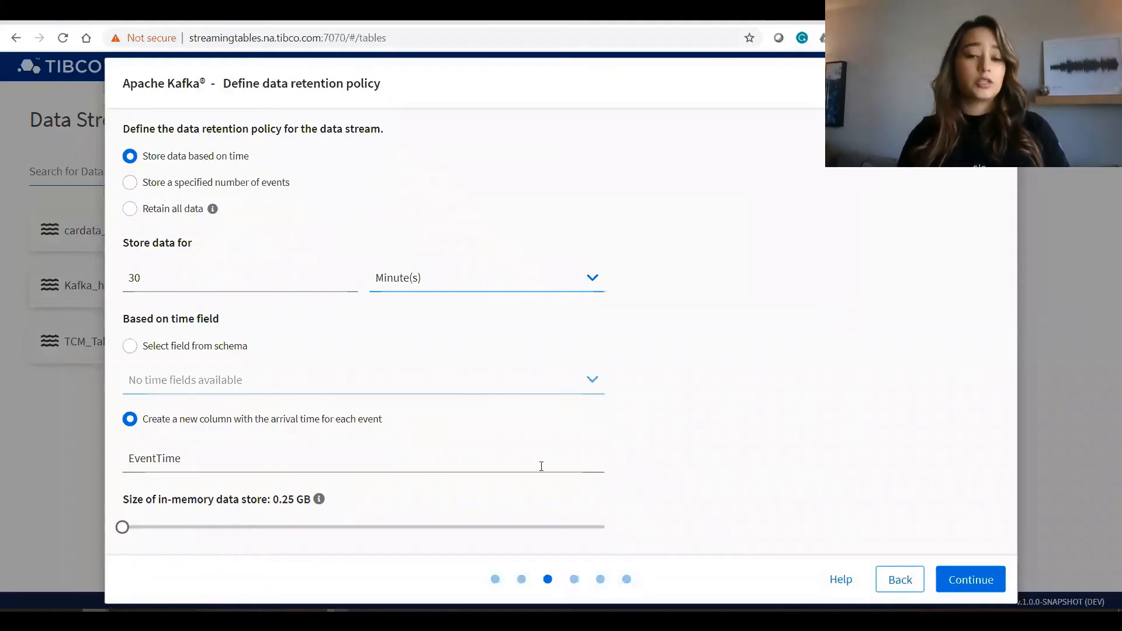
{"action": "left_click", "coordinate": [967, 579]}
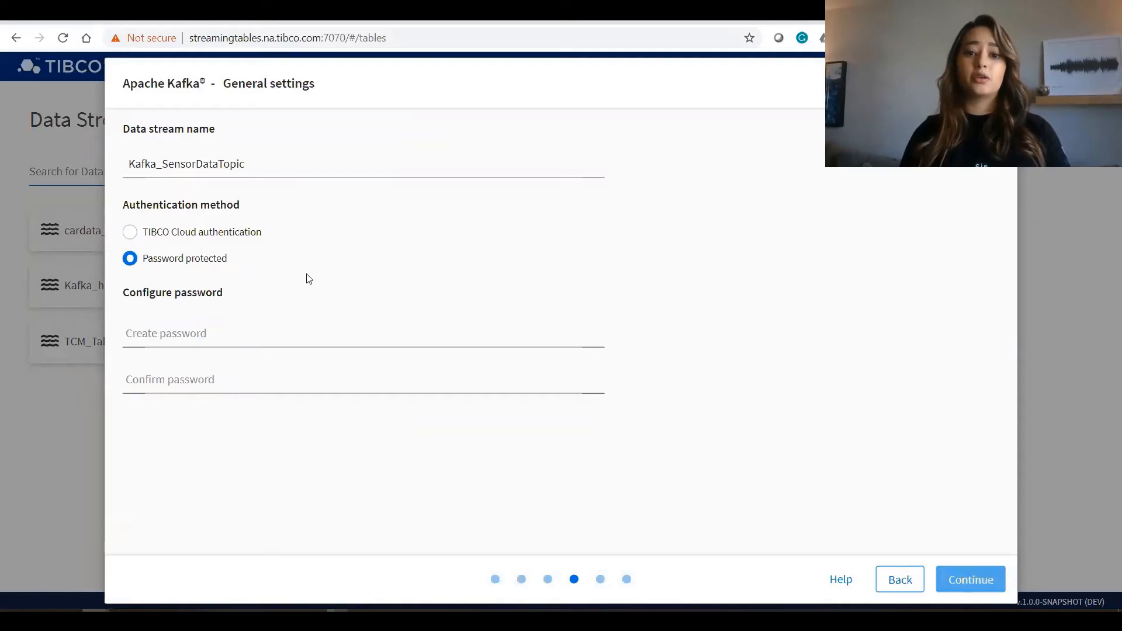
Finish the Kafka_SensorDataTopic data stream with TIBCO Cloud authentication and start it.
{"action": "left_click", "coordinate": [217, 234]}
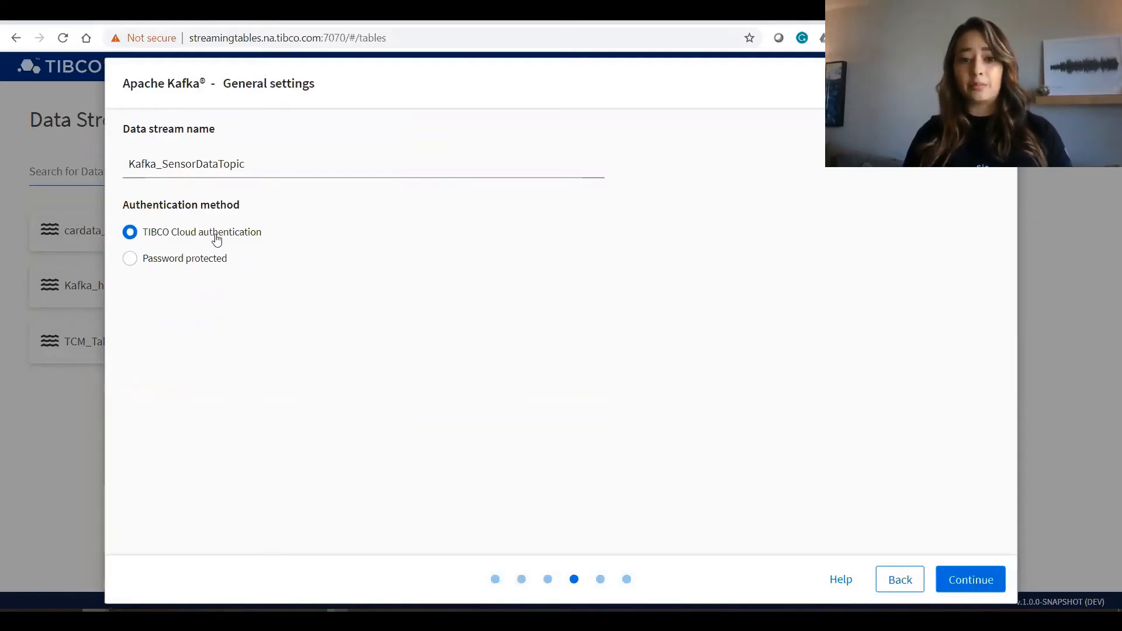
{"action": "left_click", "coordinate": [984, 582]}
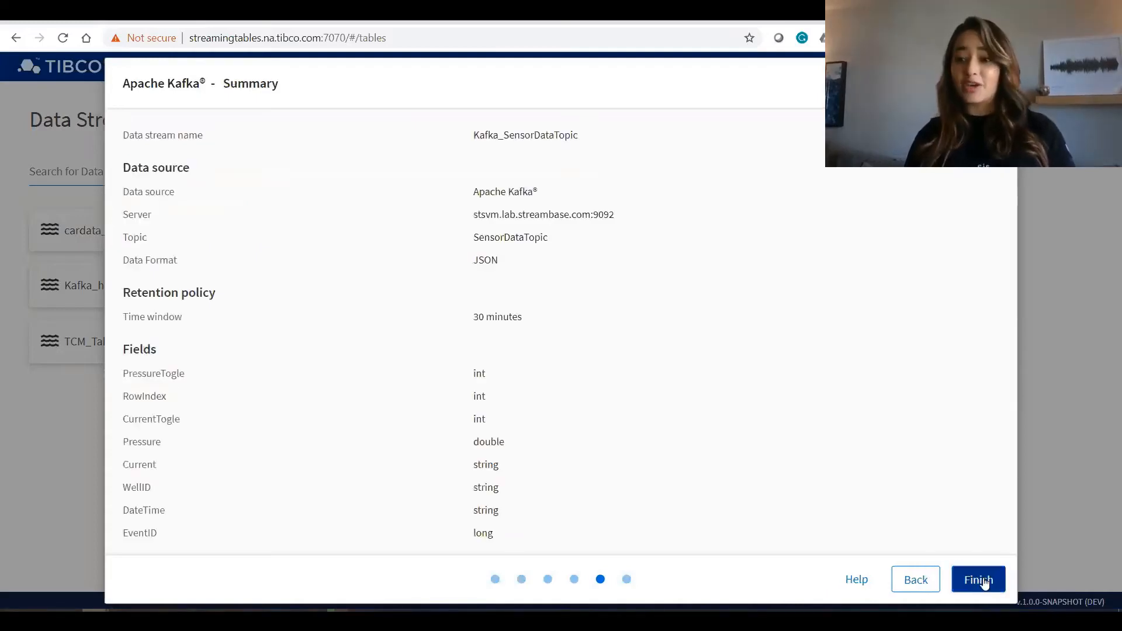
{"action": "left_click", "coordinate": [984, 581]}
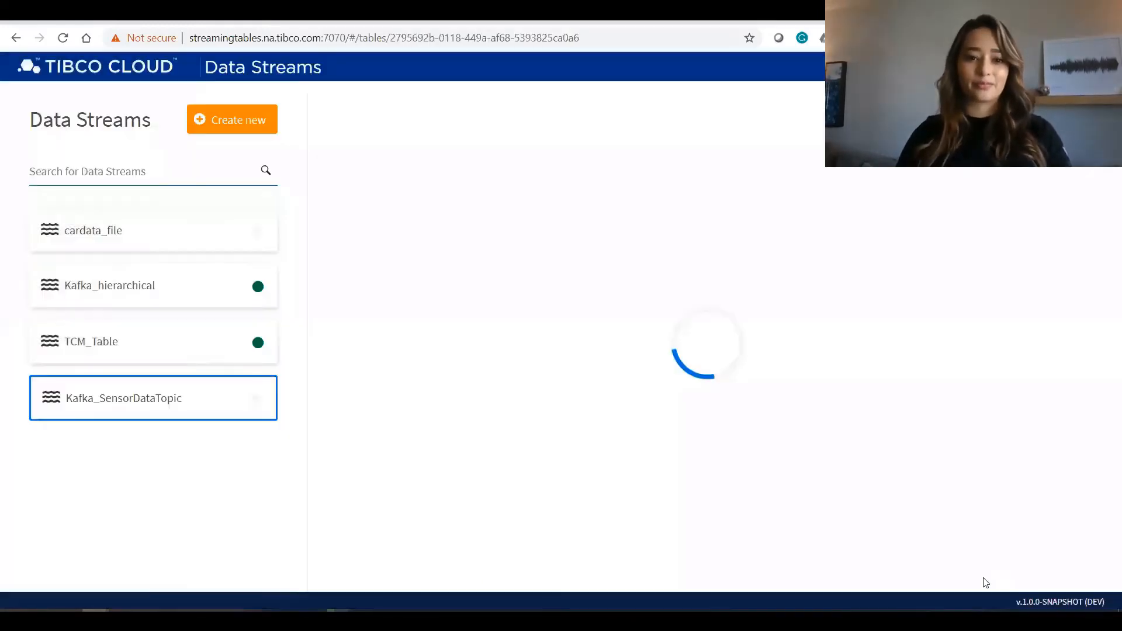
{"action": "left_click", "coordinate": [689, 118]}
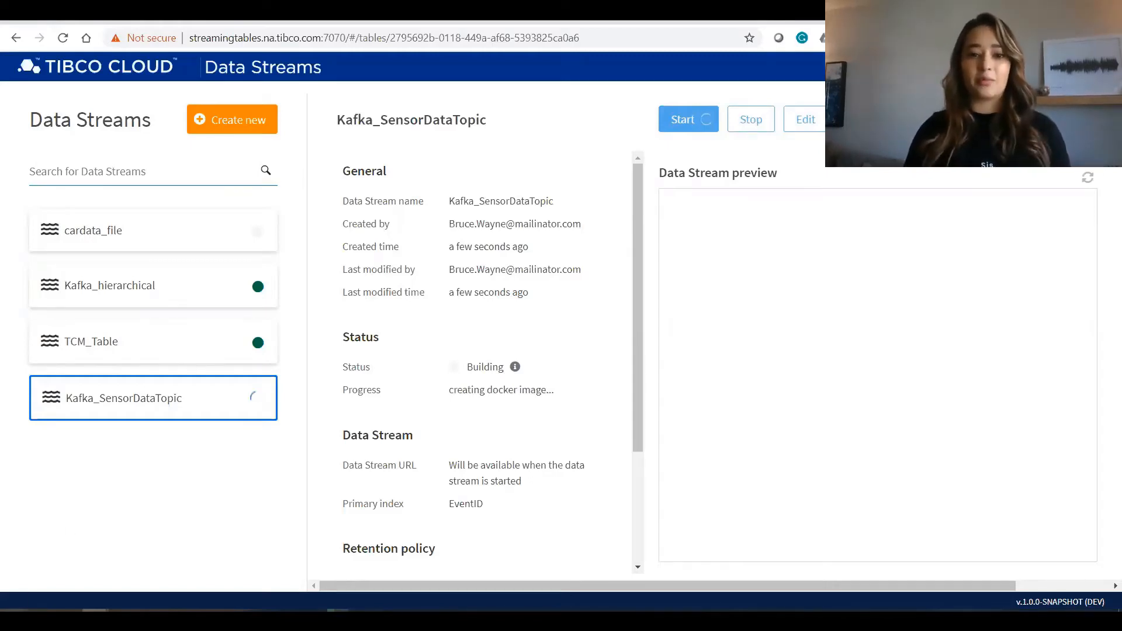
Find and launch the TIBCO Cloud Spotfire Analyst application.
{"action": "key", "text": "super"}
{"action": "type", "text": "spotfire"}
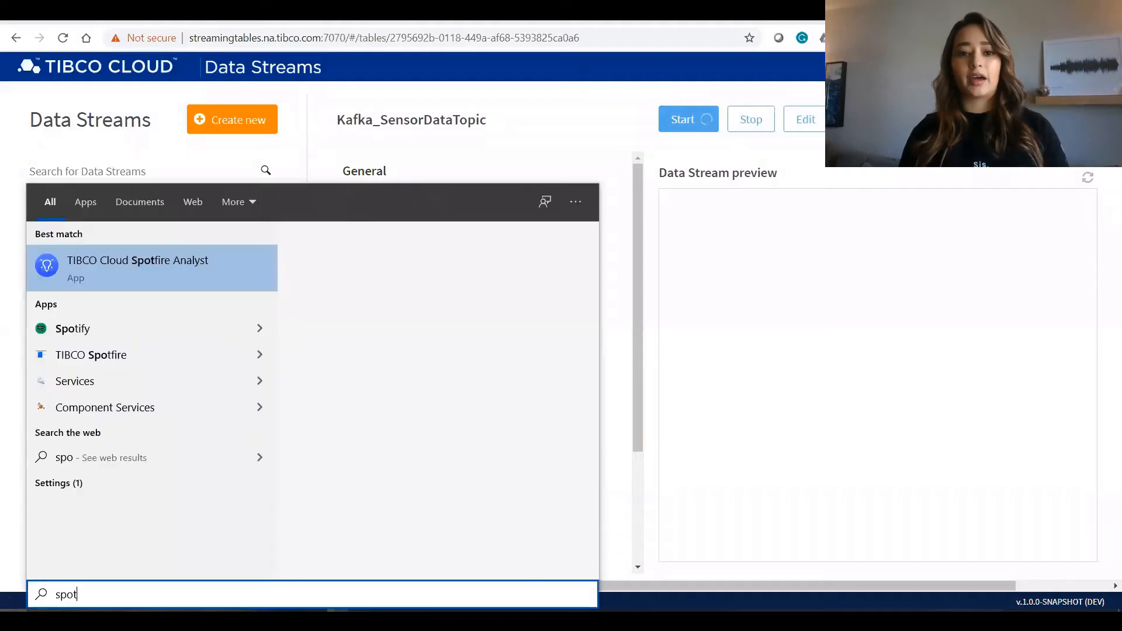
{"action": "left_click", "coordinate": [133, 259]}
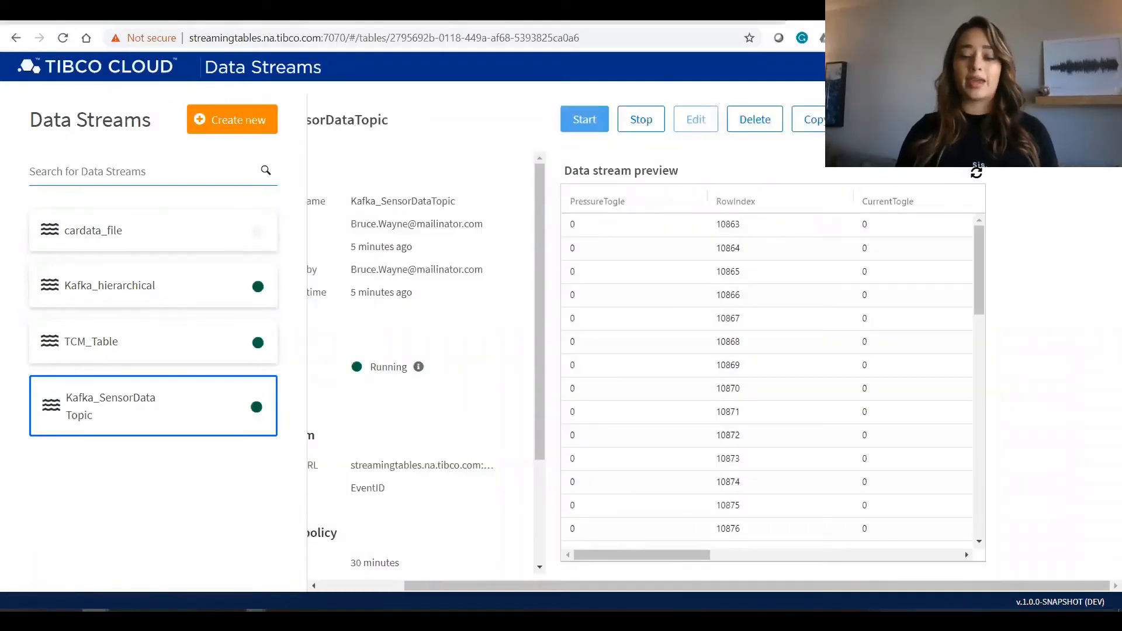
Copy the Spotfire Data Streams server address of the running Kafka_SensorDataTopic stream.
{"action": "left_click", "coordinate": [894, 119]}
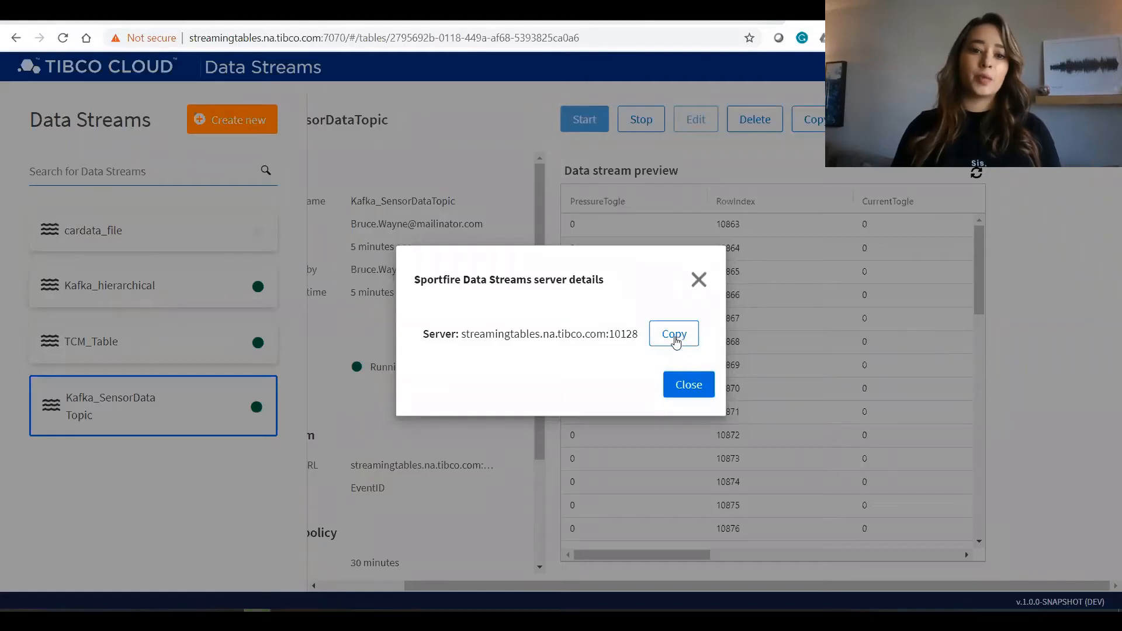
{"action": "left_click", "coordinate": [677, 340]}
{"action": "left_click", "coordinate": [672, 342]}
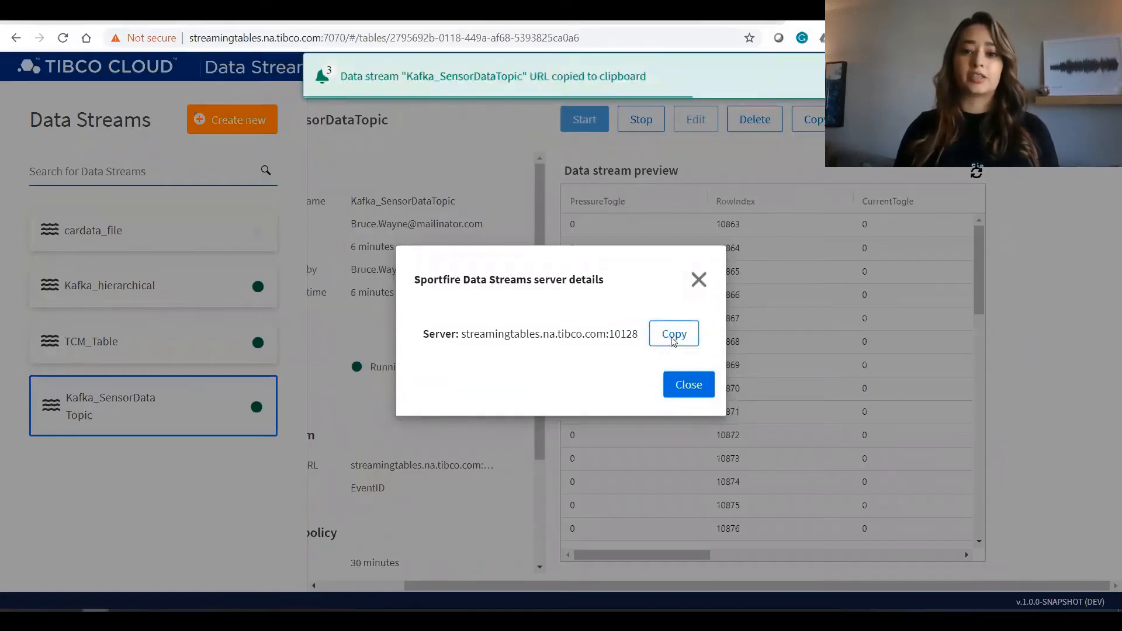
Switch to Spotfire Analyst and connect TIBCO Spotfire Data Streams to the copied server streamingtables.na.tibco.com:10128 without authentication.
{"action": "mouse_move", "coordinate": [256, 621]}
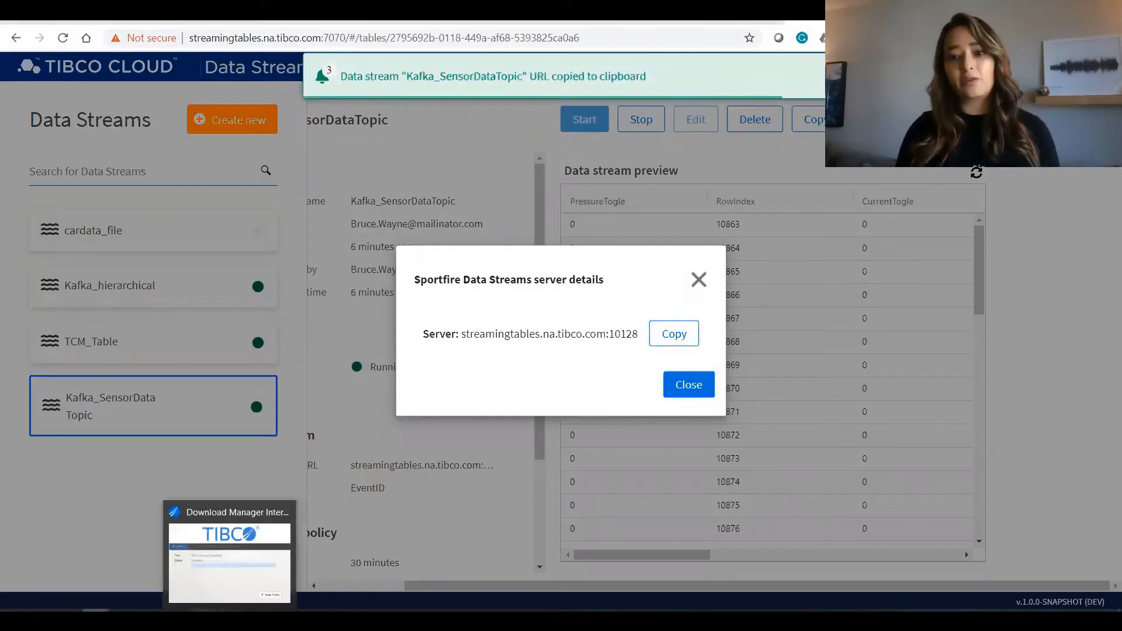
{"action": "mouse_move", "coordinate": [205, 620]}
{"action": "left_click", "coordinate": [283, 555]}
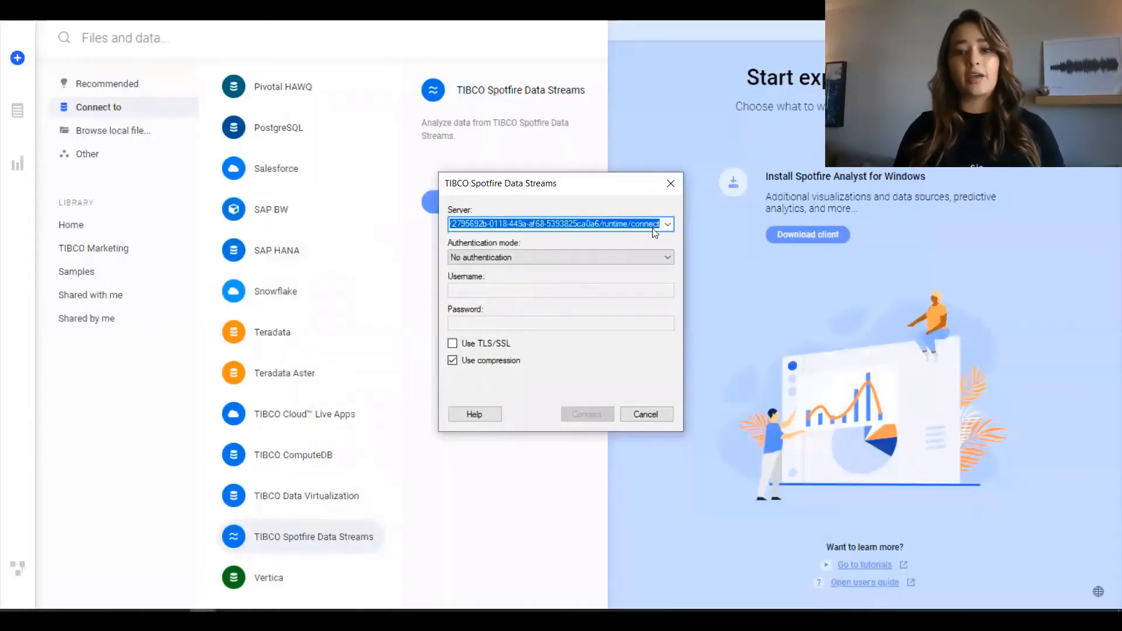
{"action": "key", "text": "BackSpace"}
{"action": "key", "text": "ctrl+v"}
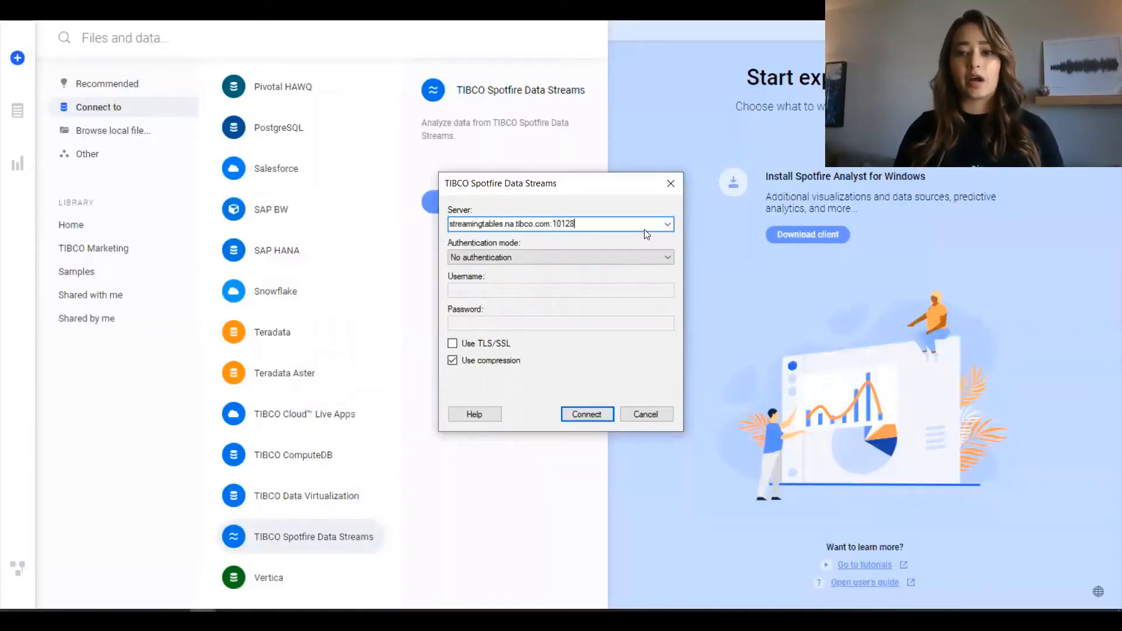
{"action": "left_click", "coordinate": [595, 412]}
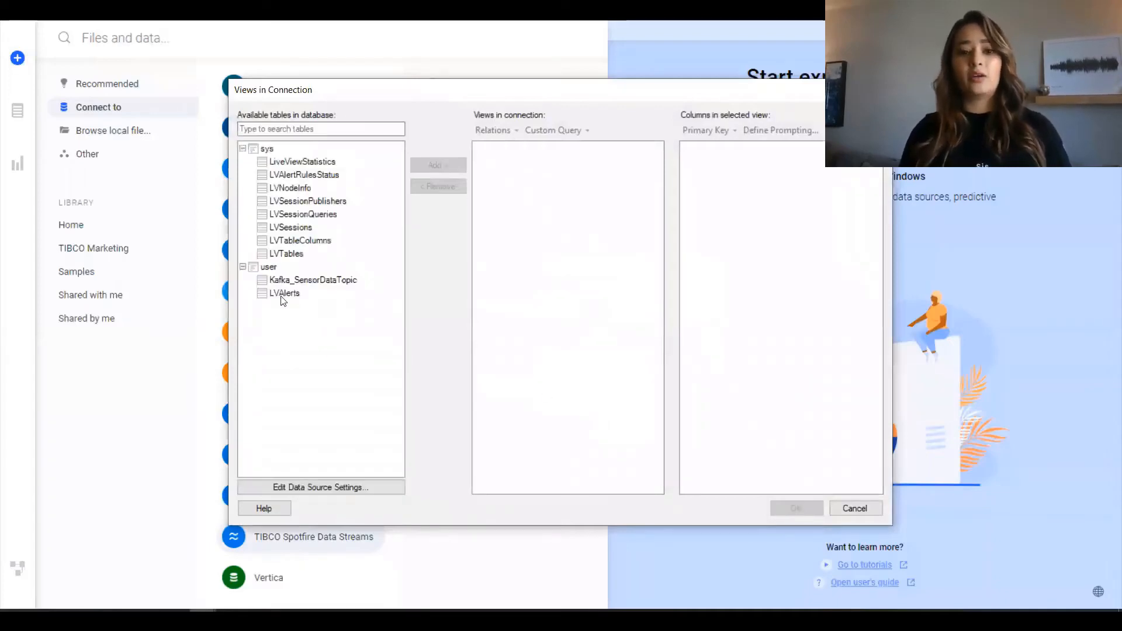
Add the Kafka_SensorDataTopic table with all its columns to the connection and load it into the analysis.
{"action": "left_click", "coordinate": [289, 281]}
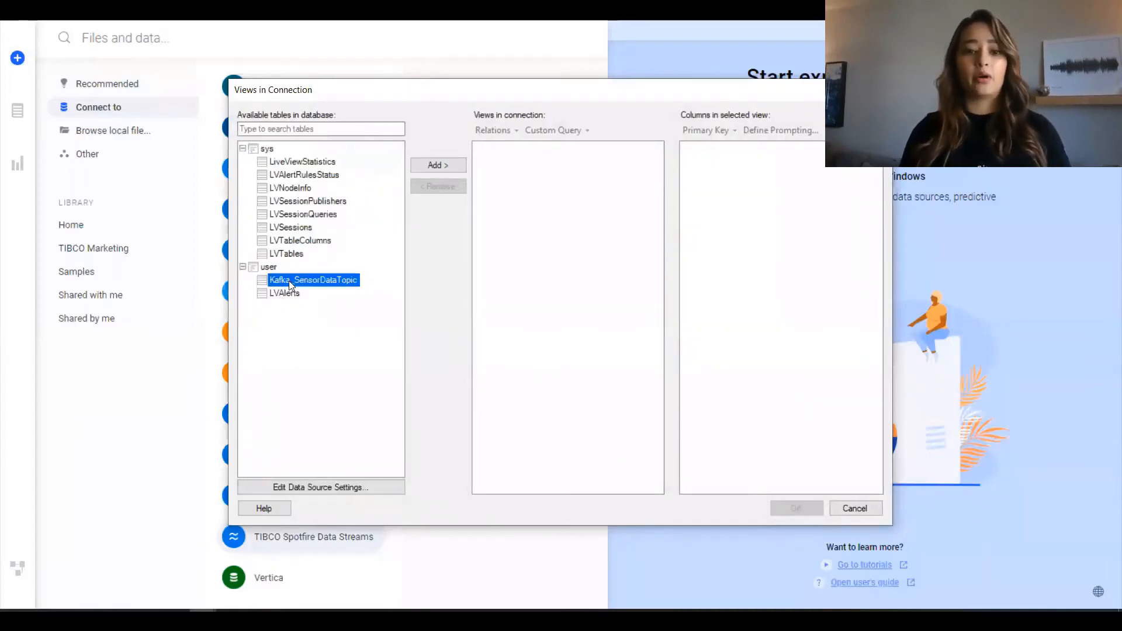
{"action": "left_click", "coordinate": [447, 167]}
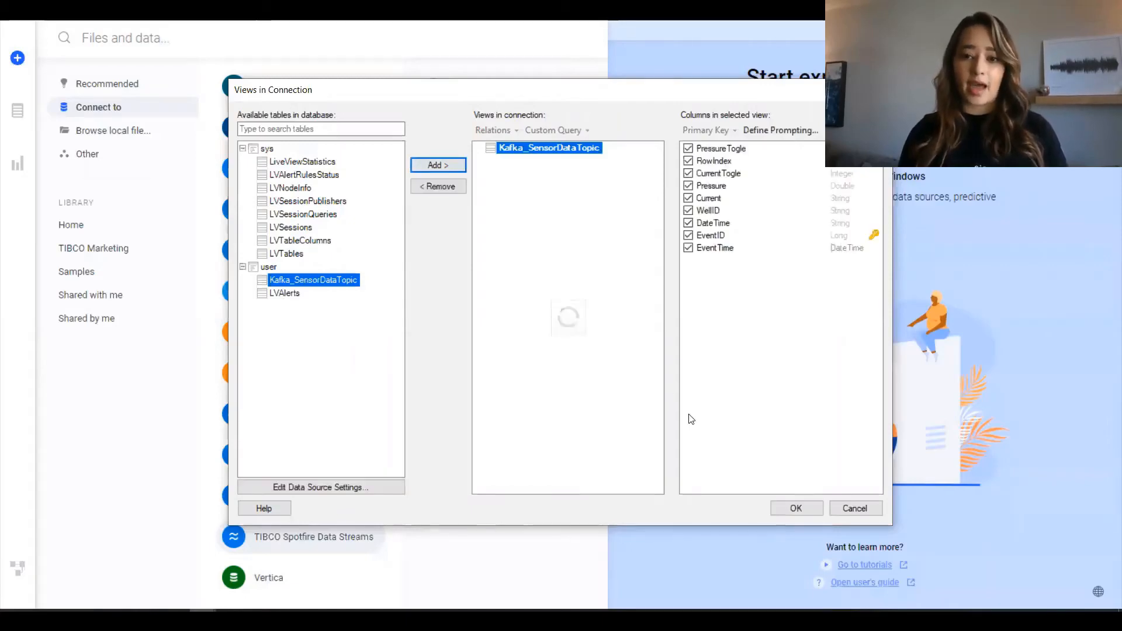
{"action": "left_click", "coordinate": [791, 504]}
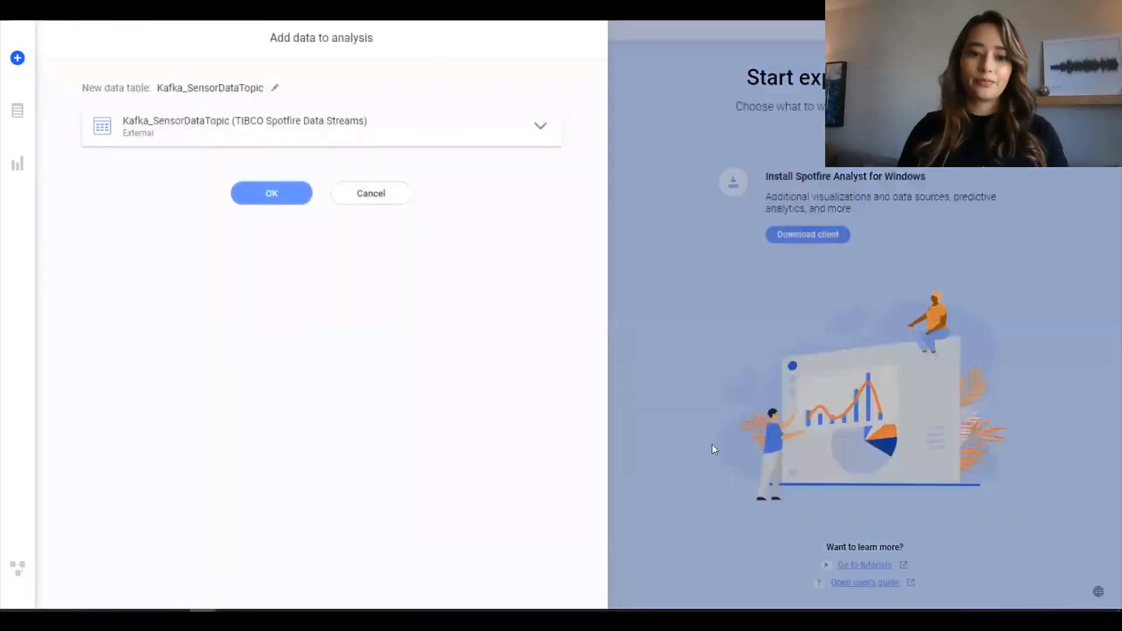
{"action": "left_click", "coordinate": [257, 196]}
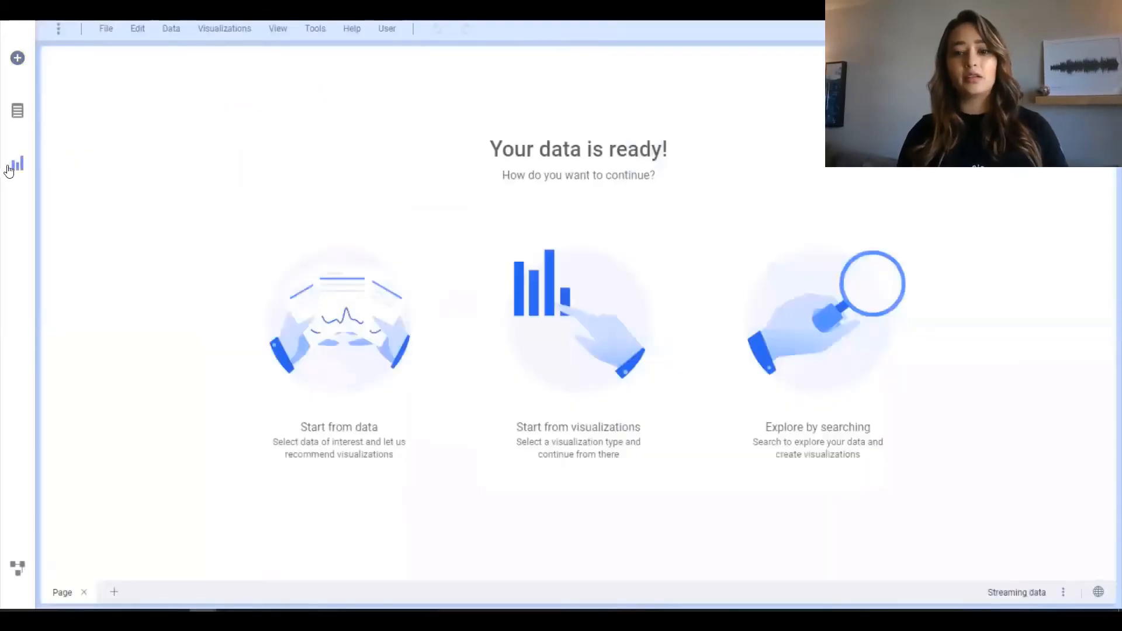
Create a line chart from the streaming data and set the Pressure axis aggregation to Avg.
{"action": "left_click", "coordinate": [16, 167]}
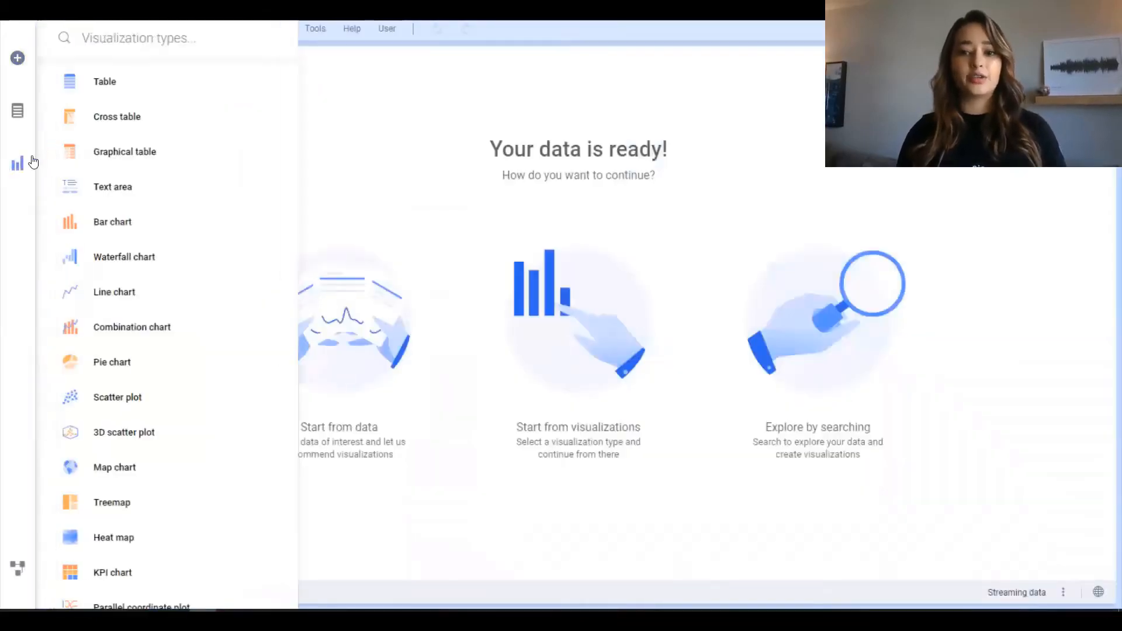
{"action": "left_click", "coordinate": [110, 295]}
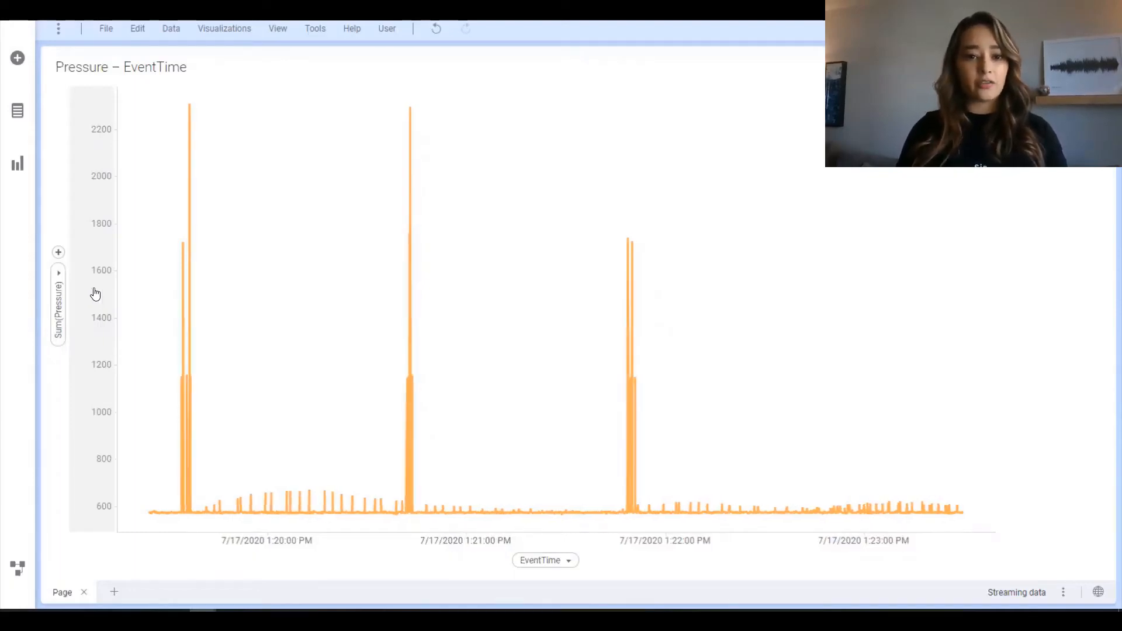
{"action": "left_click", "coordinate": [59, 279]}
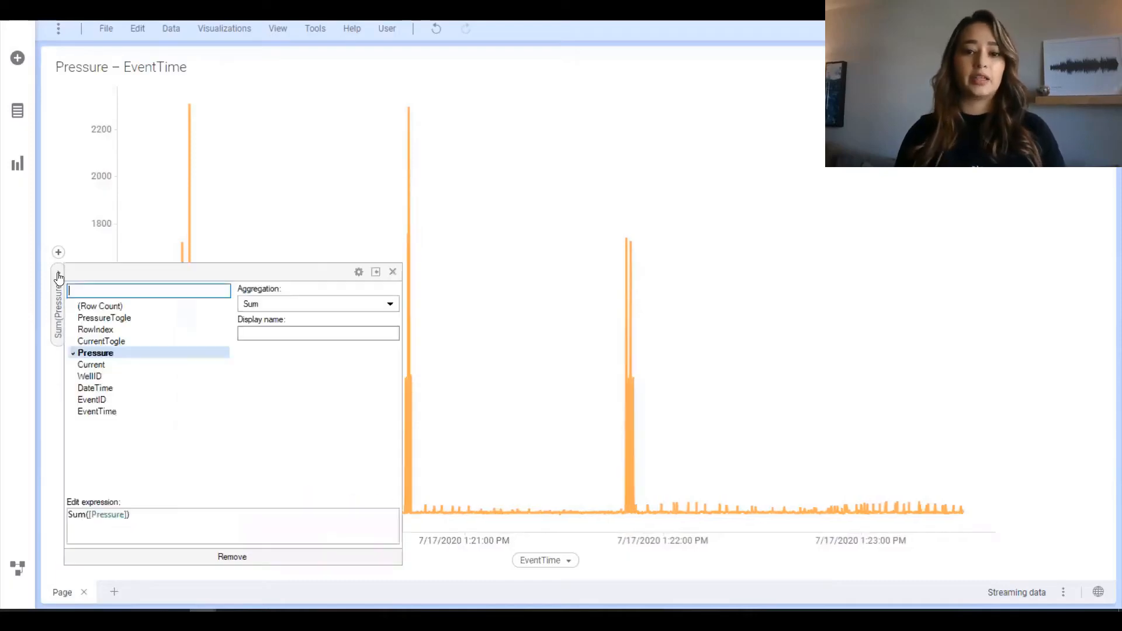
{"action": "left_click", "coordinate": [282, 303]}
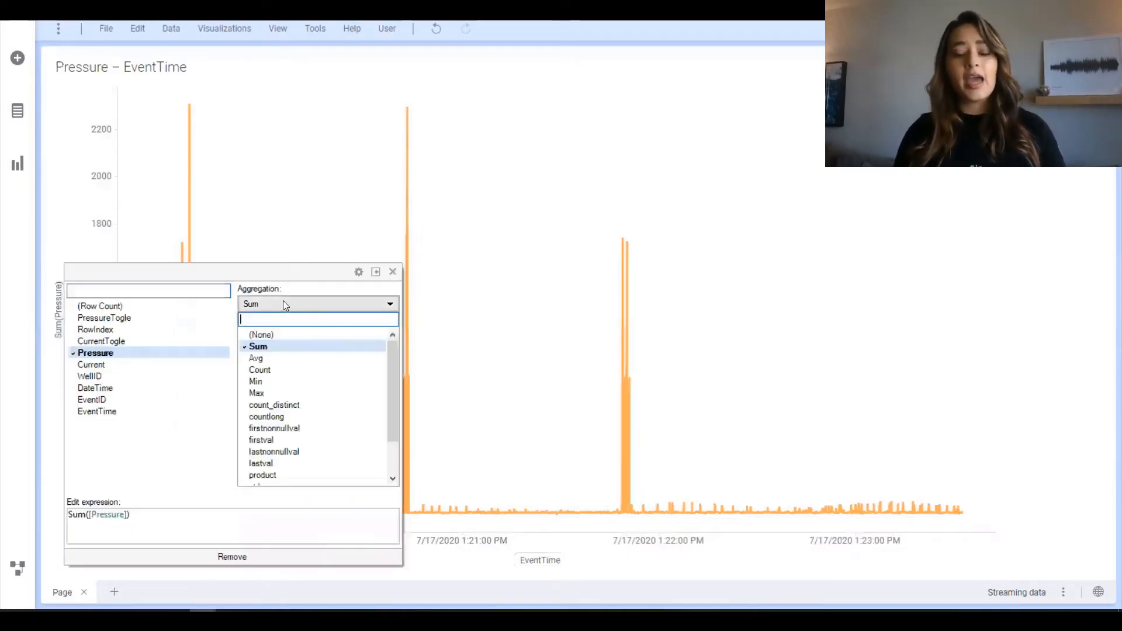
{"action": "left_click", "coordinate": [274, 359]}
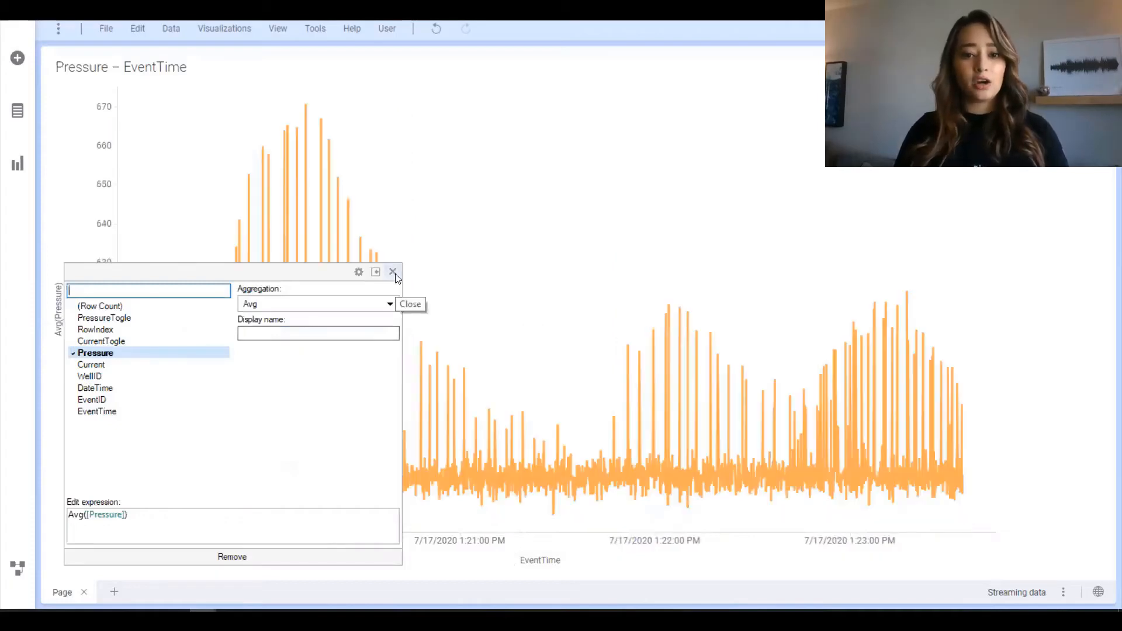
{"action": "left_click", "coordinate": [392, 272]}
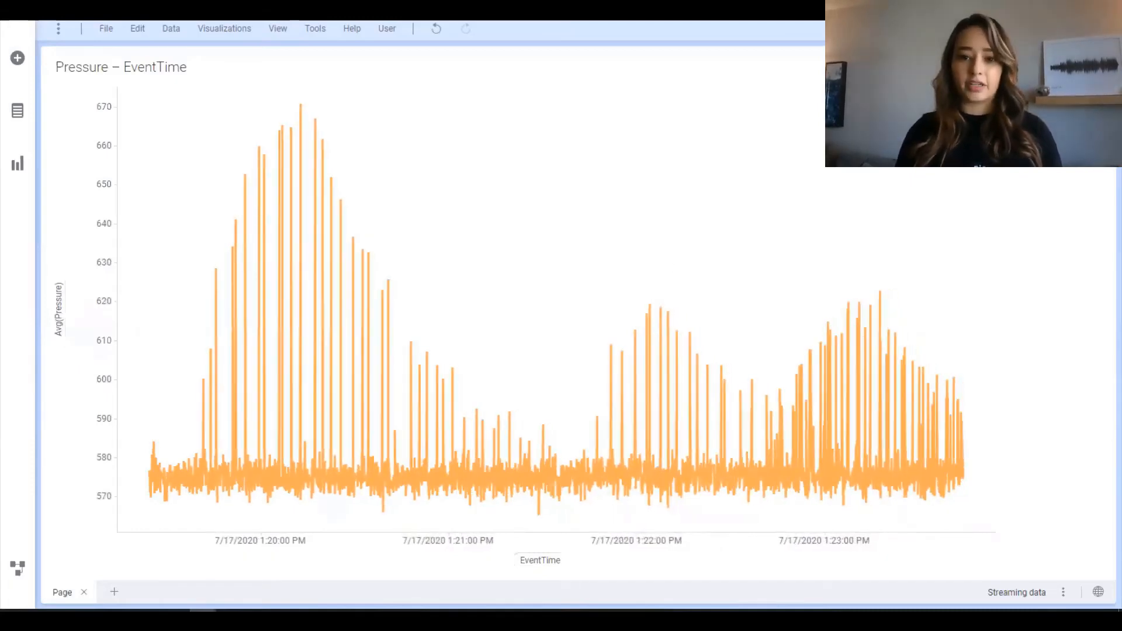
Add horizontal lines for the average and ±1 standard deviations to the Pressure line chart.
{"action": "right_click", "coordinate": [559, 323]}
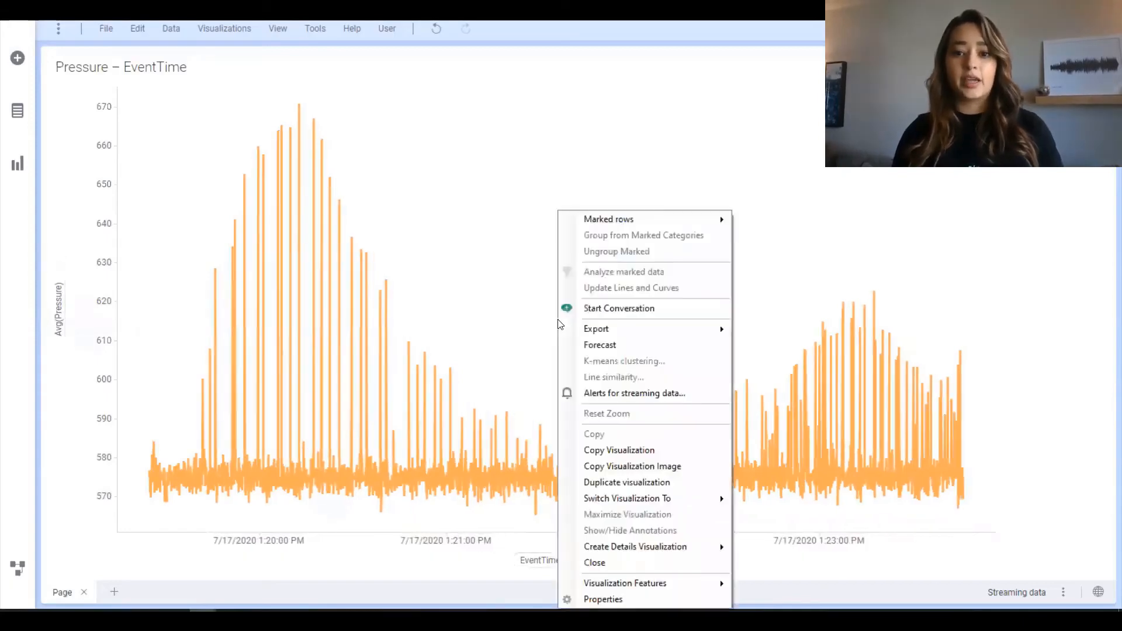
{"action": "left_click", "coordinate": [602, 599]}
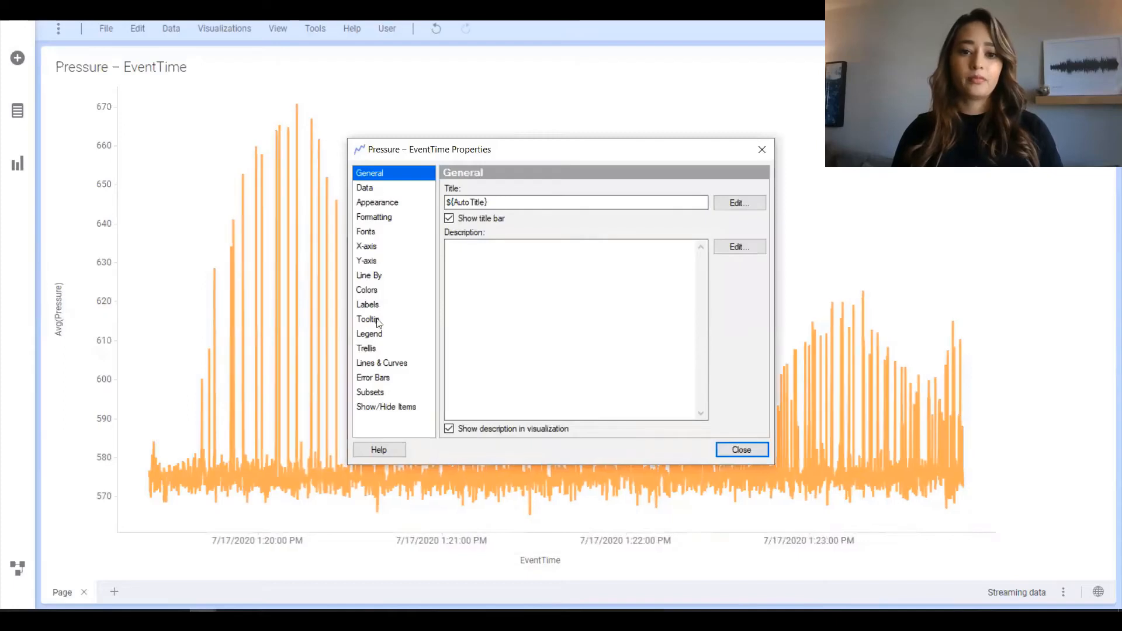
{"action": "left_click", "coordinate": [388, 364]}
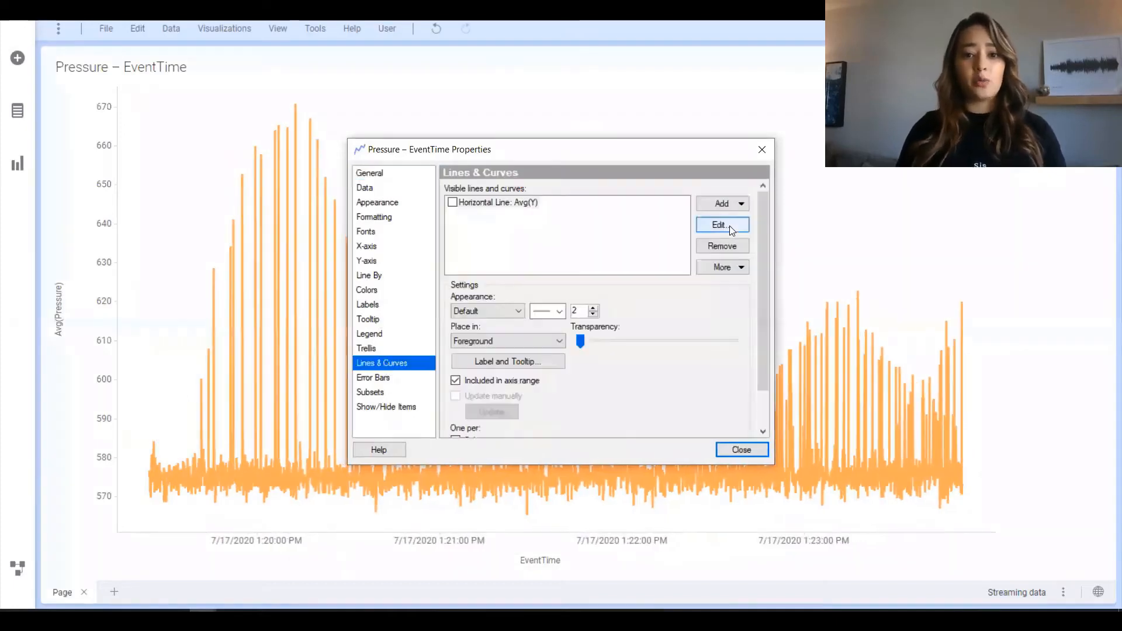
{"action": "left_click", "coordinate": [738, 203]}
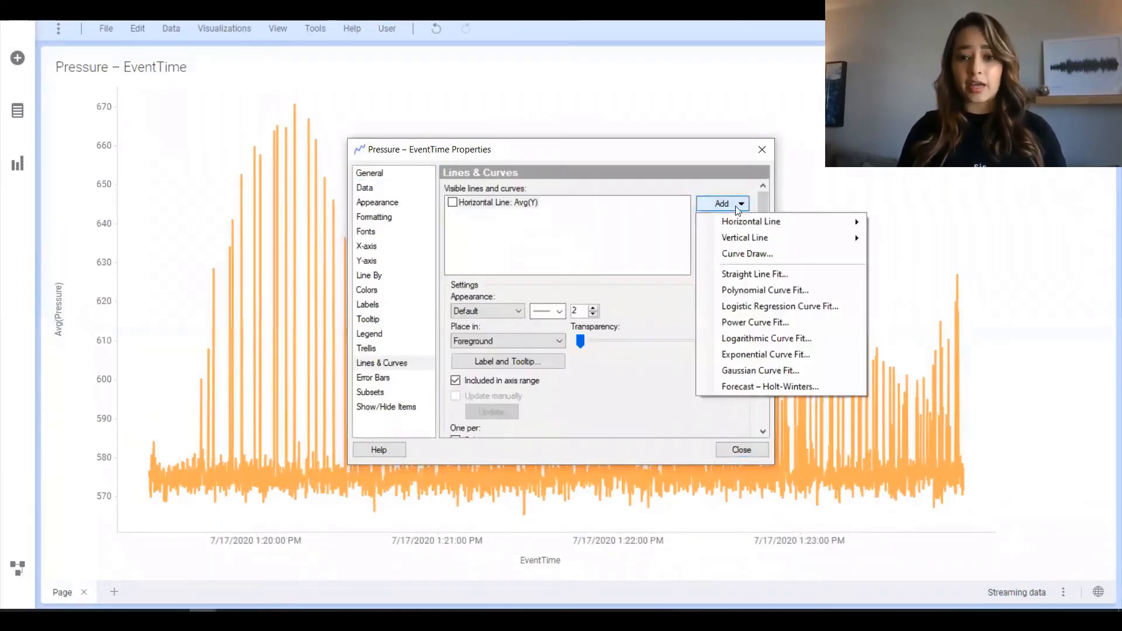
{"action": "mouse_move", "coordinate": [771, 222]}
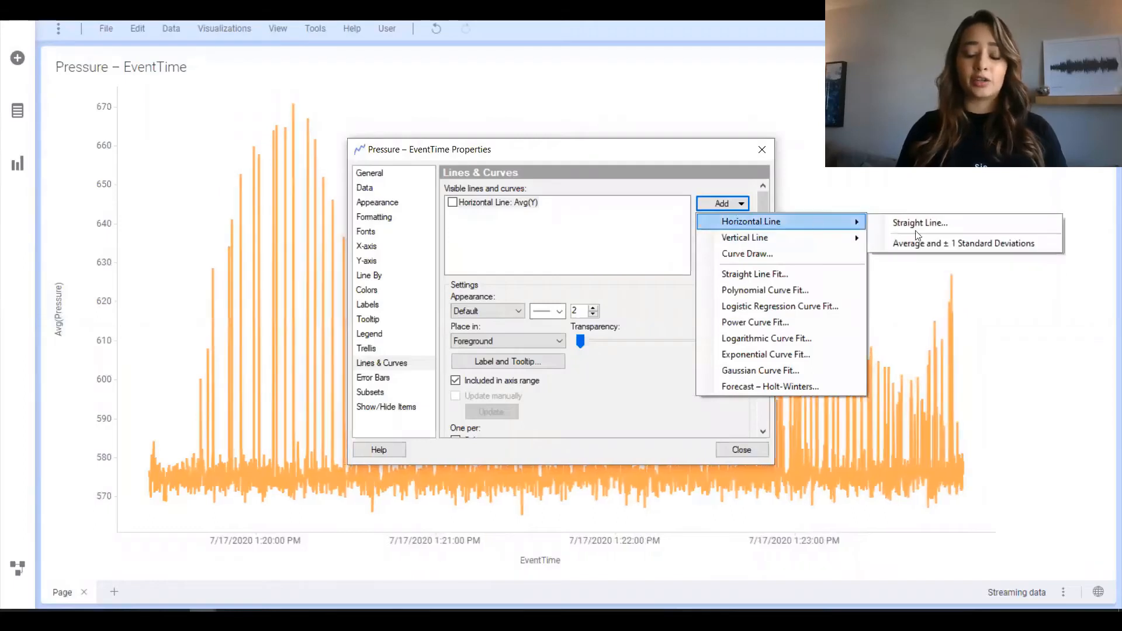
{"action": "left_click", "coordinate": [945, 240]}
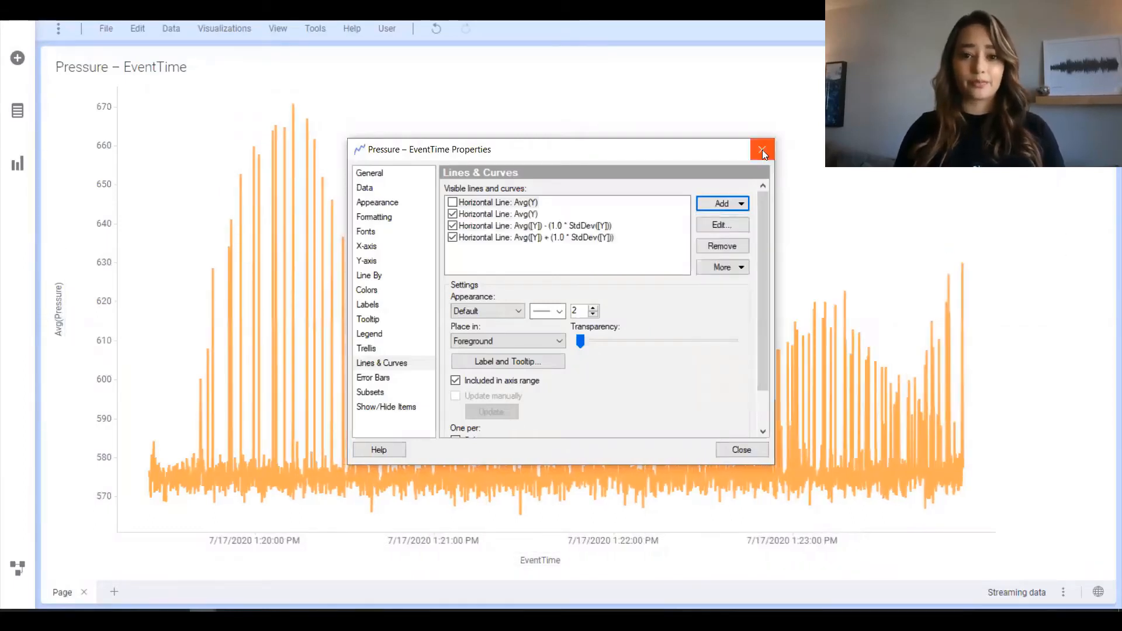
{"action": "left_click", "coordinate": [762, 149]}
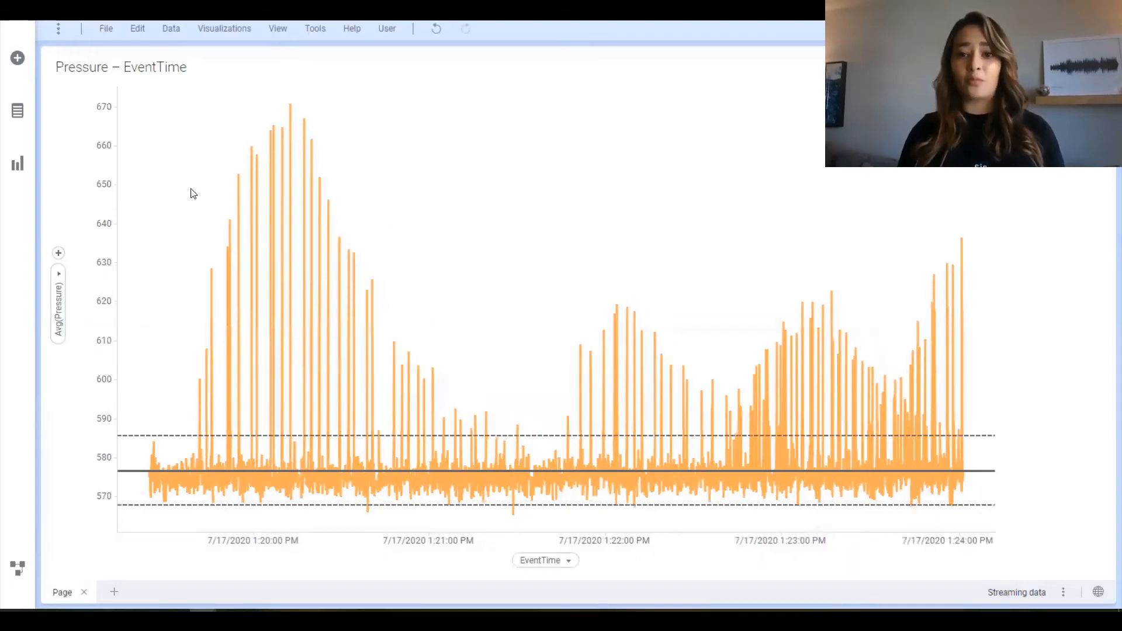
Mark the pressure peaks above the upper standard deviation line in the line chart and clear the marking.
{"action": "left_click_drag", "start_coordinate": [156, 157], "coordinate": [1096, 434]}
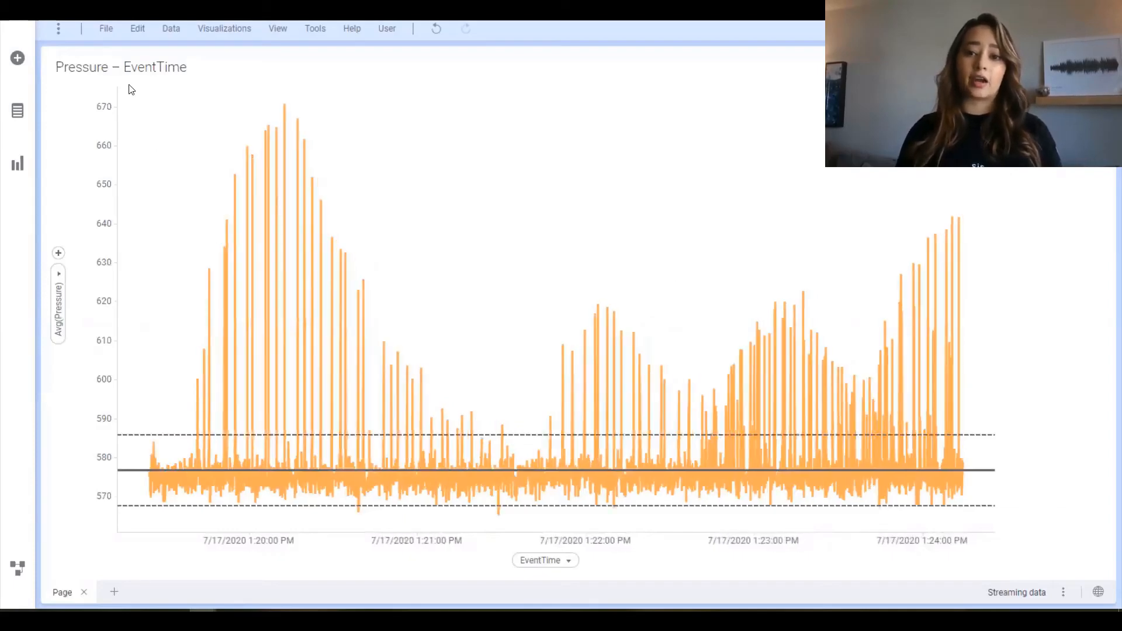
{"action": "left_click_drag", "start_coordinate": [131, 86], "coordinate": [985, 436]}
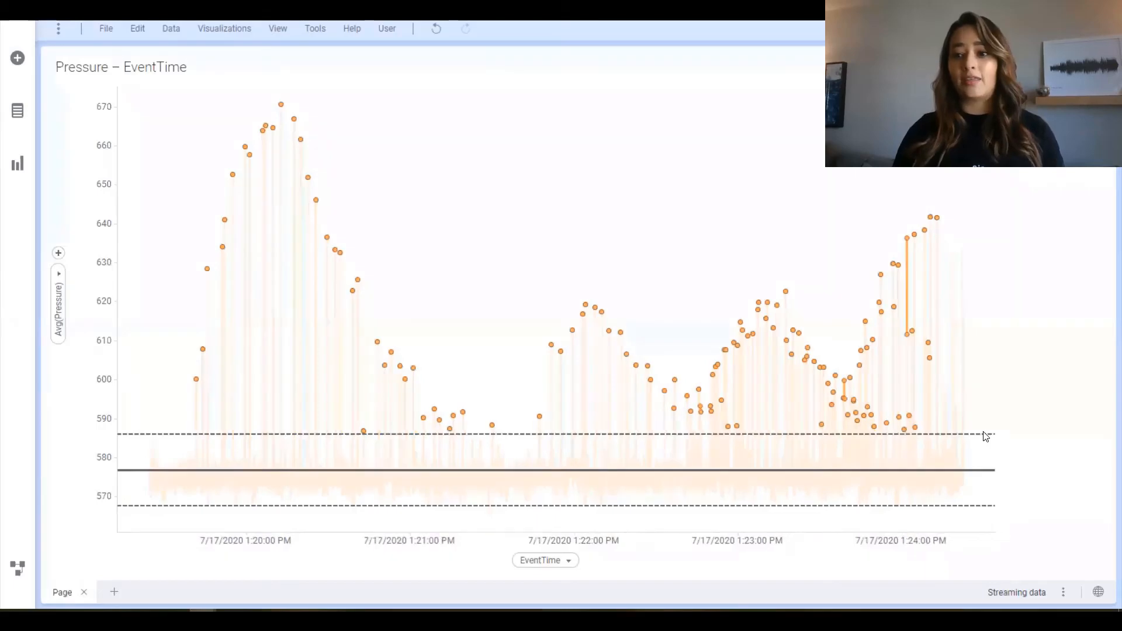
{"action": "left_click", "coordinate": [997, 394]}
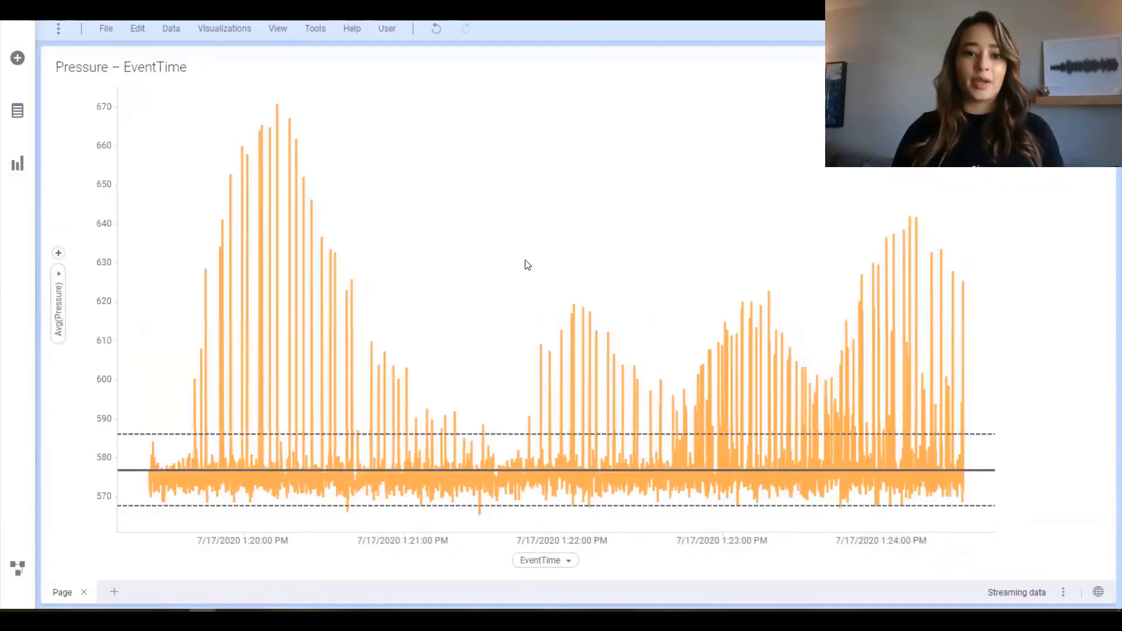
Duplicate the Pressure line chart and switch the lower copy to a scatter plot.
{"action": "right_click", "coordinate": [527, 265]}
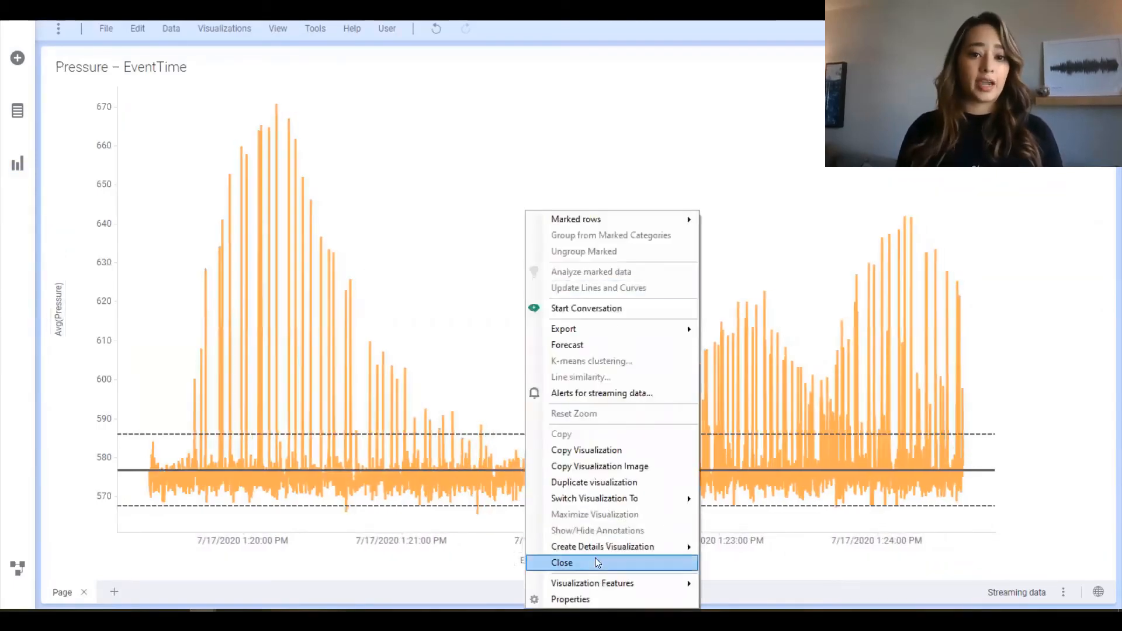
{"action": "left_click", "coordinate": [613, 480]}
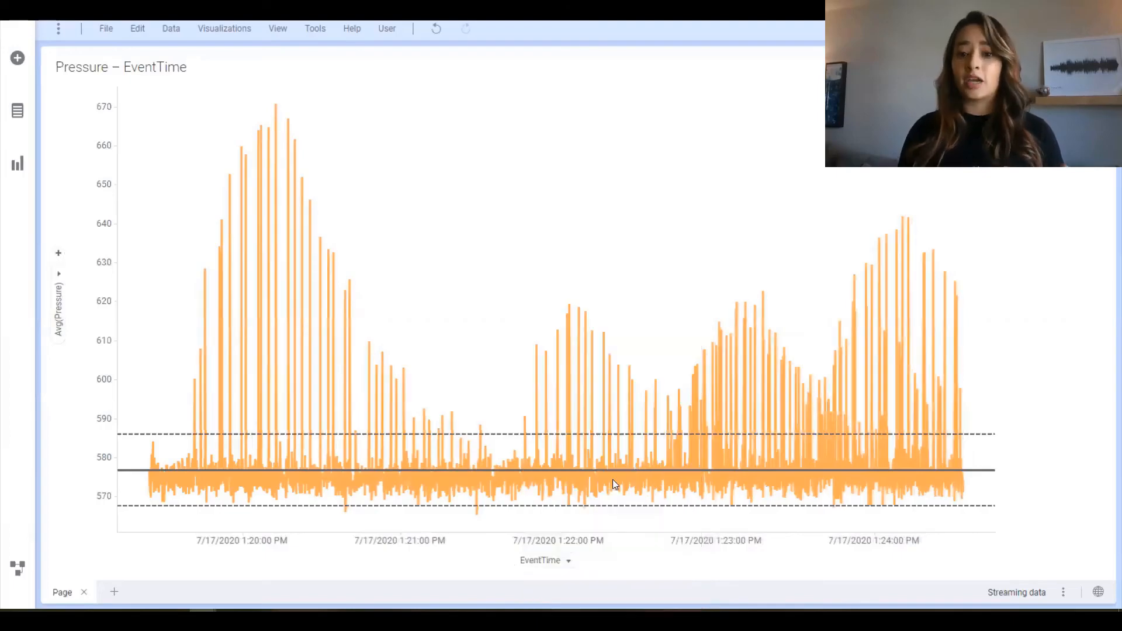
{"action": "right_click", "coordinate": [483, 443]}
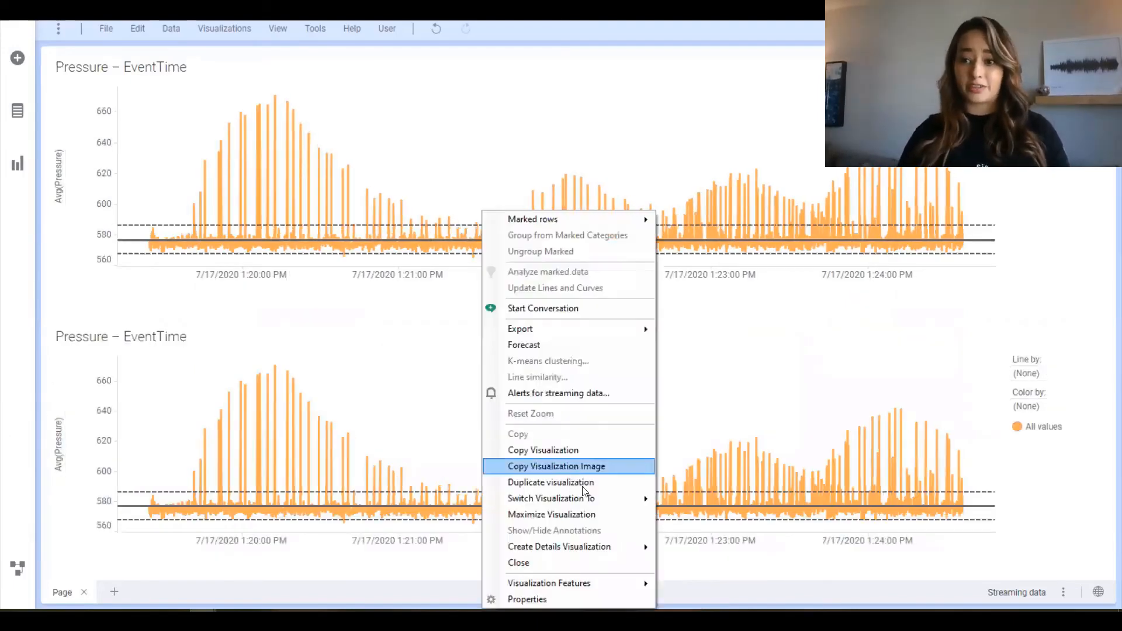
{"action": "mouse_move", "coordinate": [591, 506]}
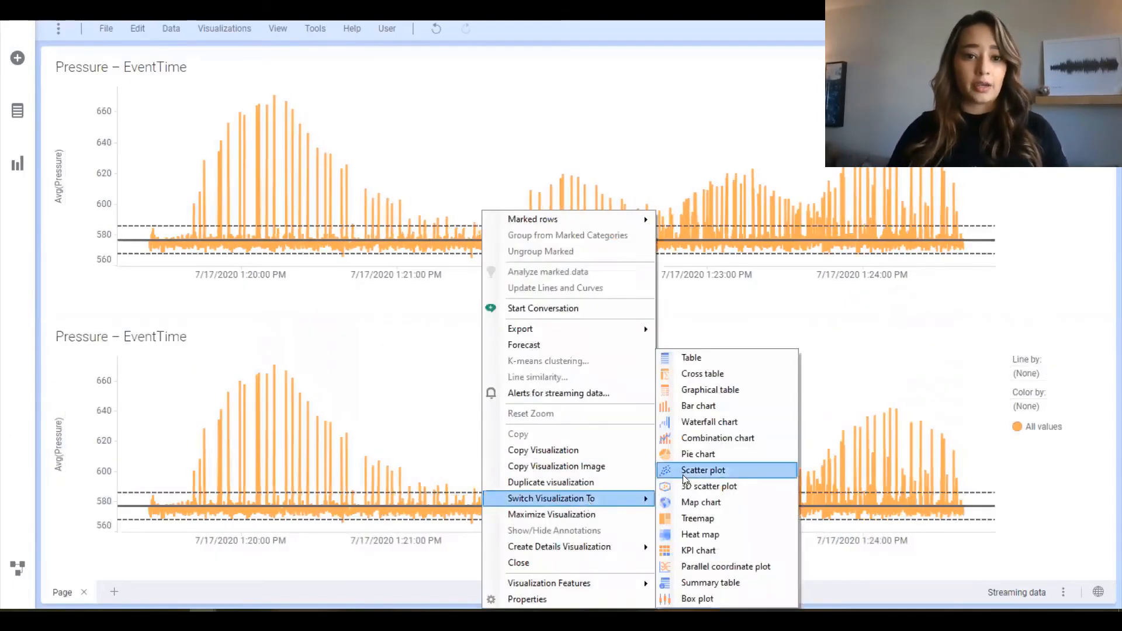
{"action": "left_click", "coordinate": [682, 474]}
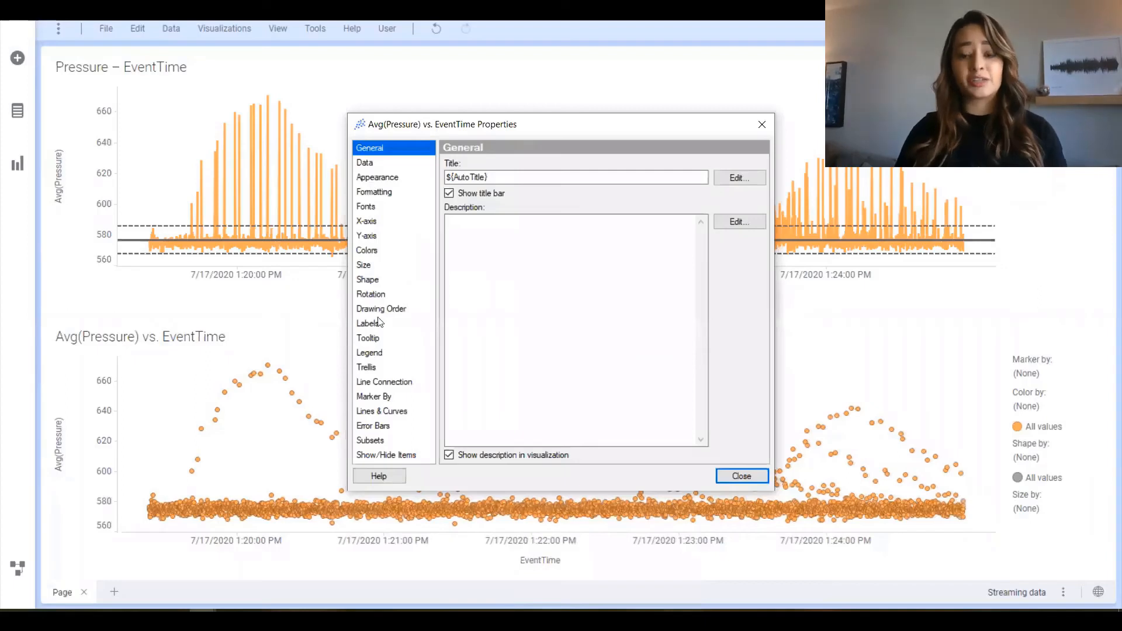
Color the scatter plot by the Pressure column with its aggregation set to Avg.
{"action": "left_click", "coordinate": [373, 251]}
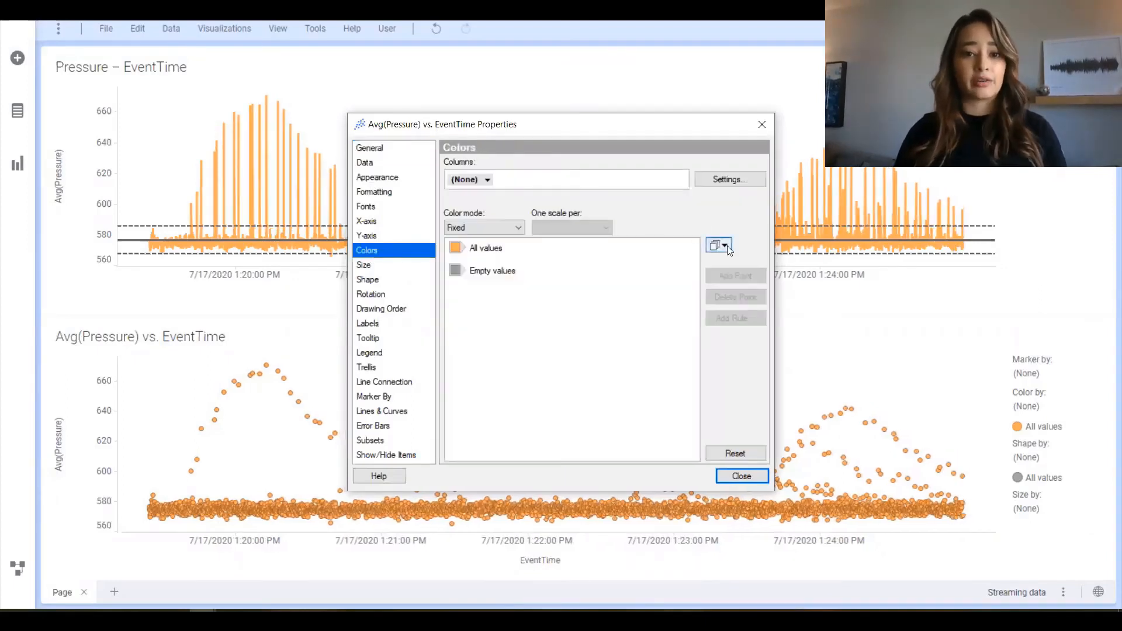
{"action": "left_click", "coordinate": [729, 250]}
{"action": "left_click", "coordinate": [510, 232]}
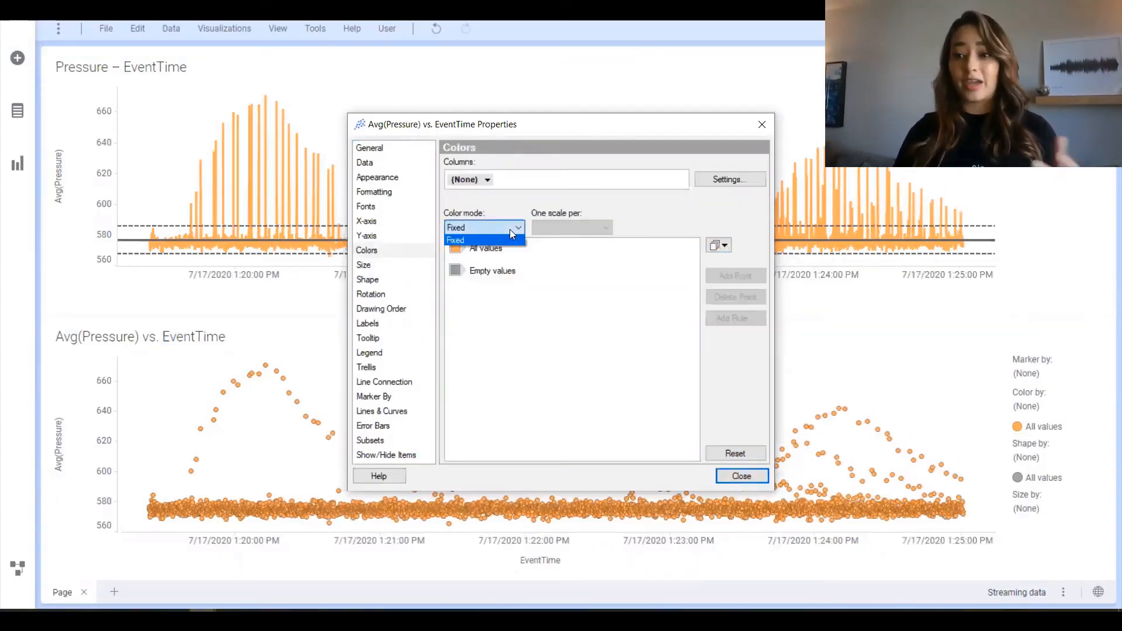
{"action": "left_click", "coordinate": [510, 229]}
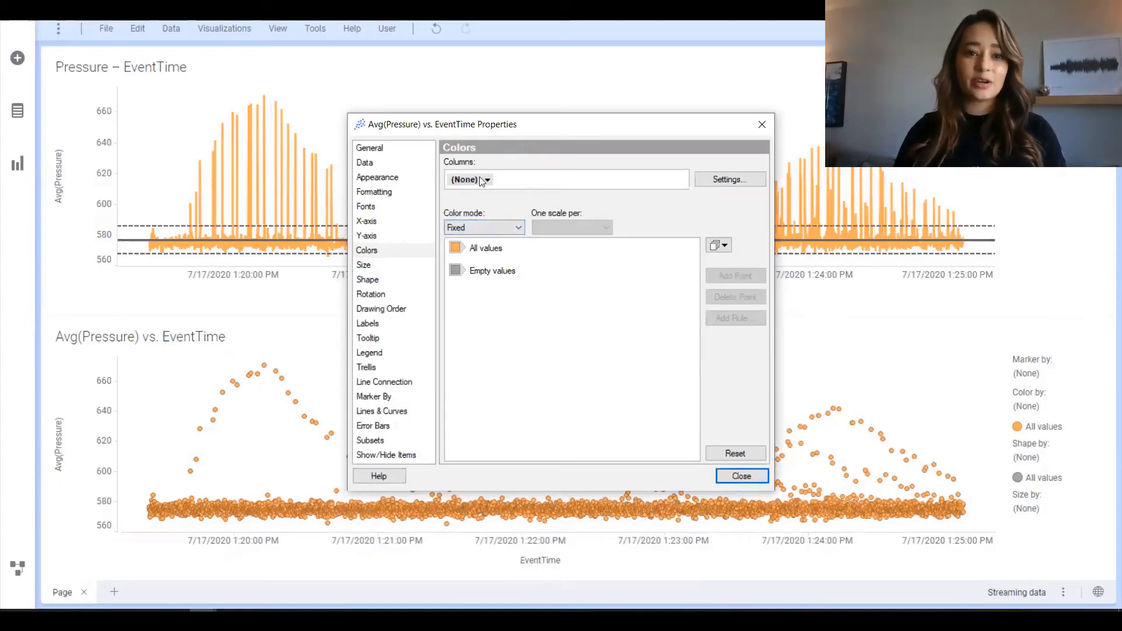
{"action": "left_click", "coordinate": [482, 181]}
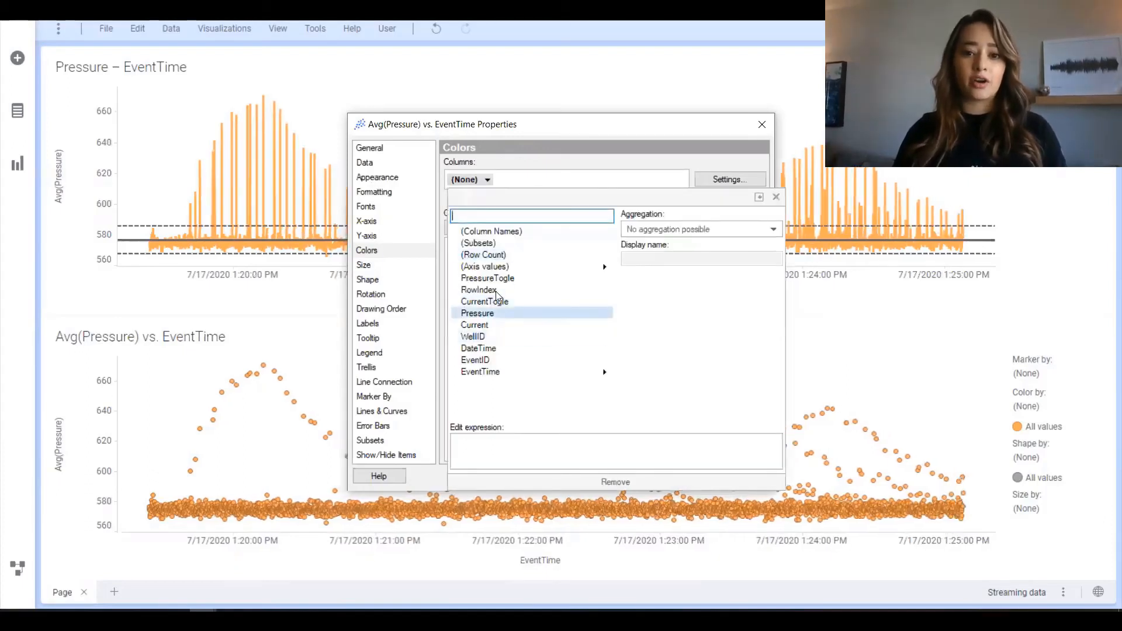
{"action": "left_click", "coordinate": [479, 314]}
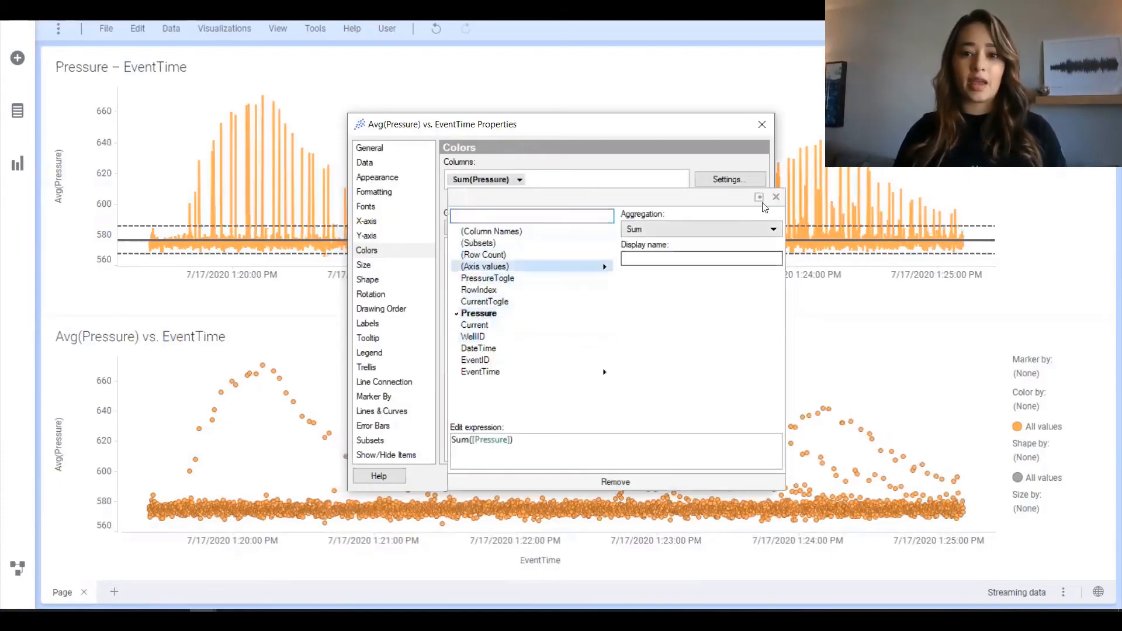
{"action": "left_click", "coordinate": [715, 229]}
{"action": "left_click", "coordinate": [661, 283]}
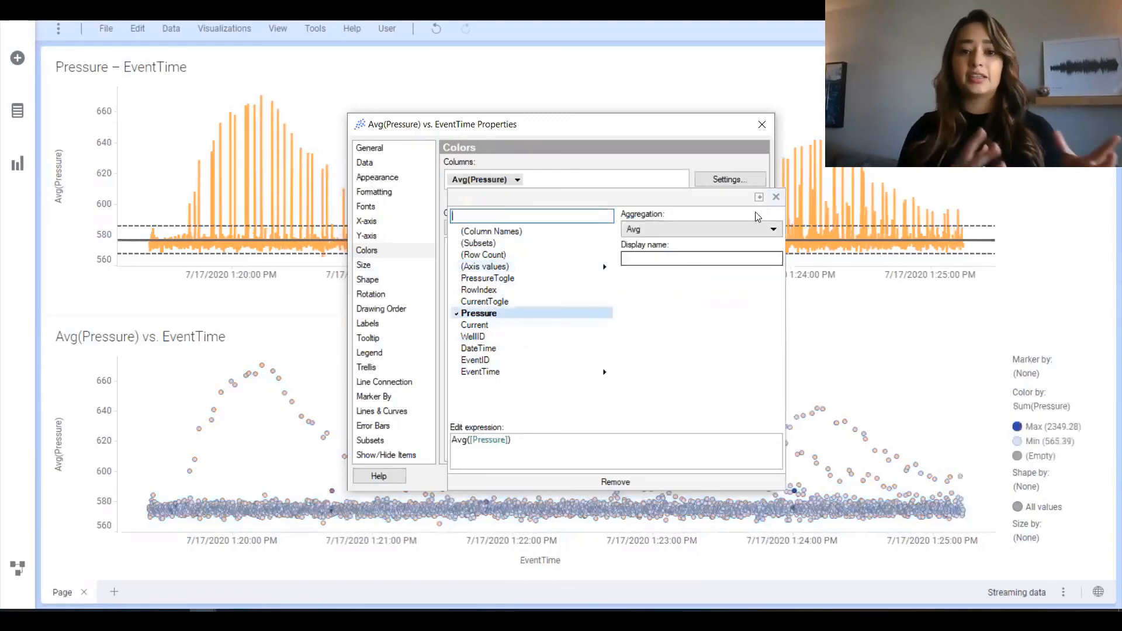
{"action": "left_click", "coordinate": [776, 198]}
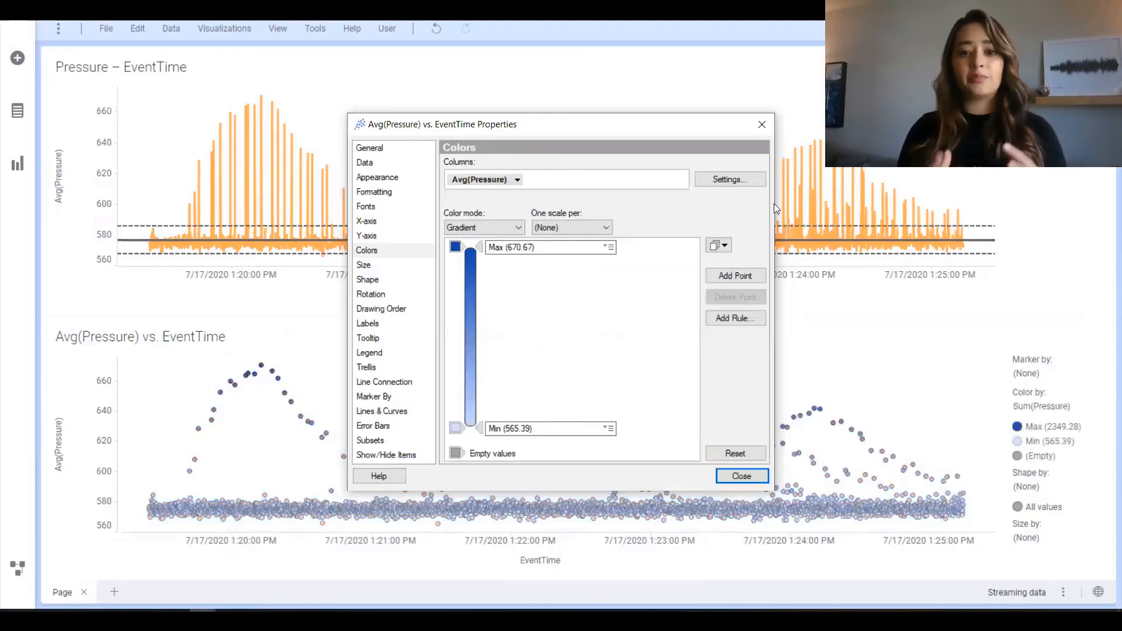
Apply the Min-average-max color scheme to the scatter plot and change the Average color to light gray.
{"action": "left_click", "coordinate": [722, 246]}
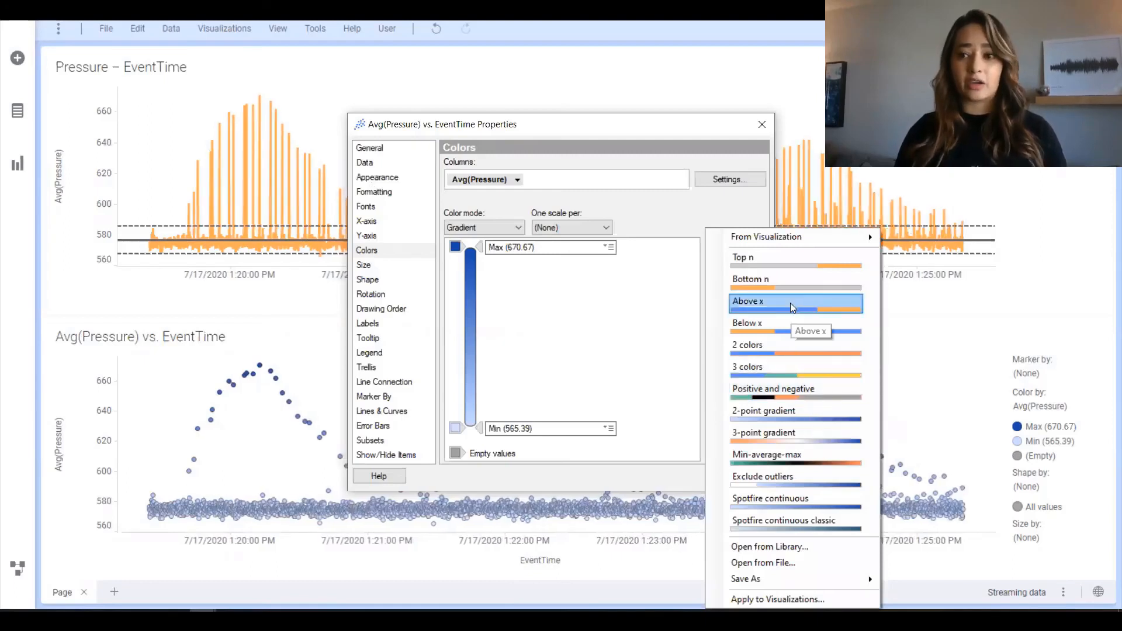
{"action": "left_click", "coordinate": [763, 459]}
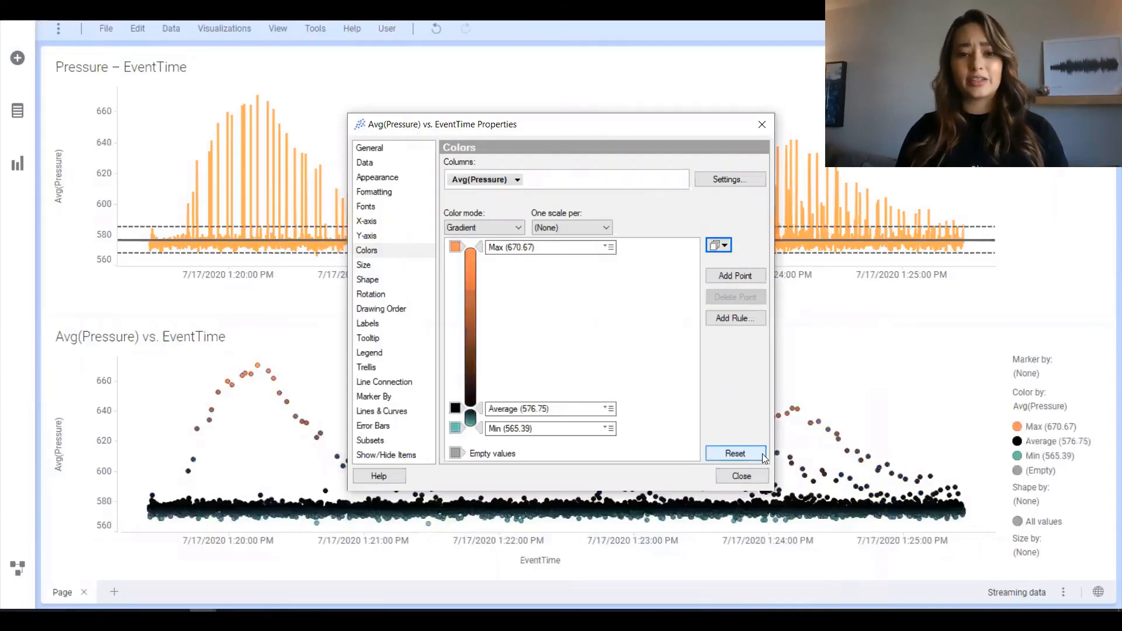
{"action": "left_click", "coordinate": [741, 477]}
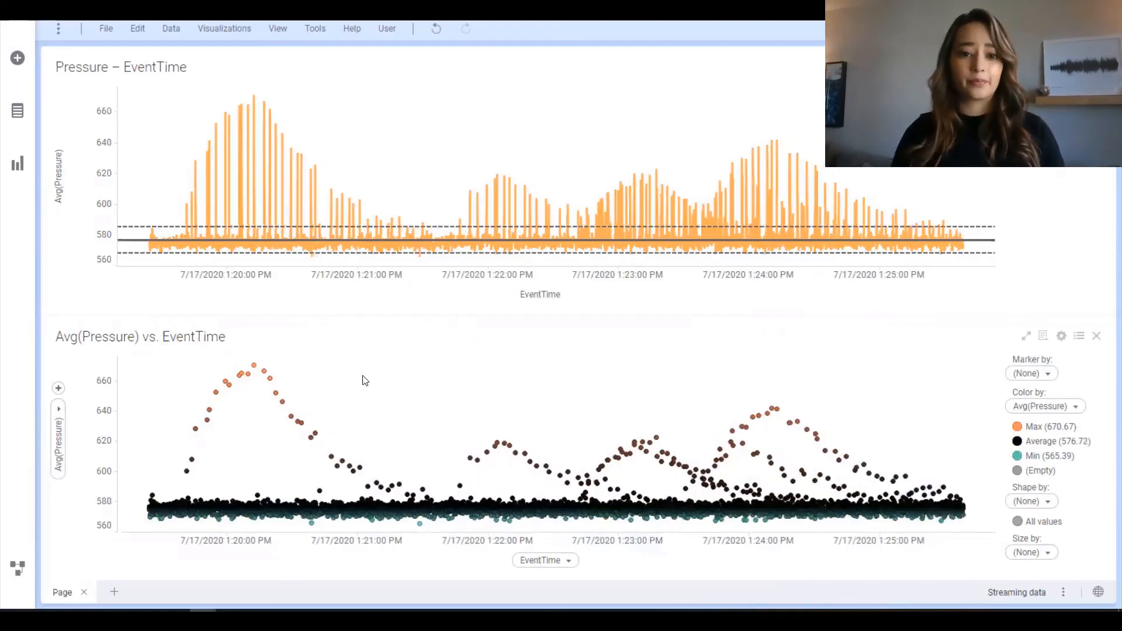
{"action": "left_click", "coordinate": [1018, 443]}
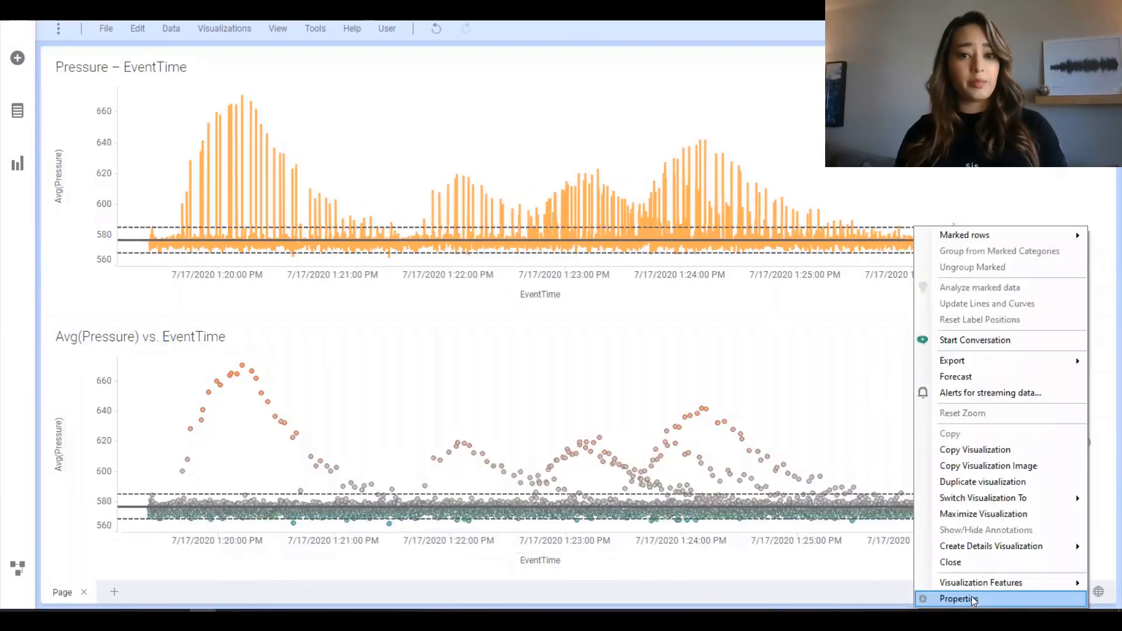
Open the Lines & Curves settings of the Avg(Pressure) vs. EventTime scatter plot and view the line and curve types available to add.
{"action": "left_click", "coordinate": [974, 601]}
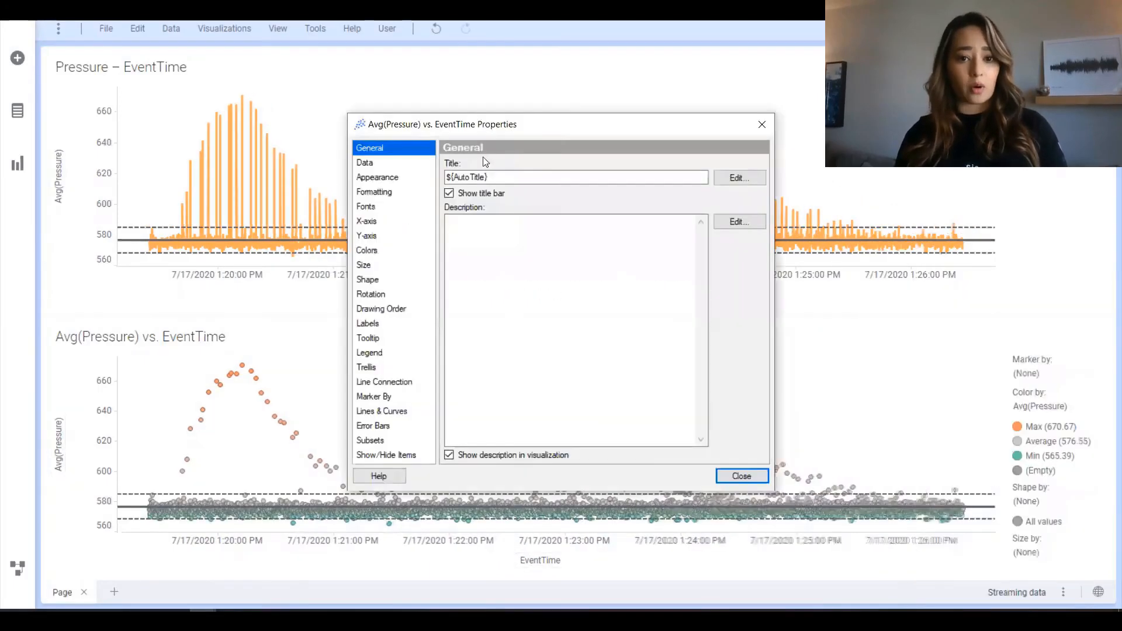
{"action": "left_click", "coordinate": [389, 411]}
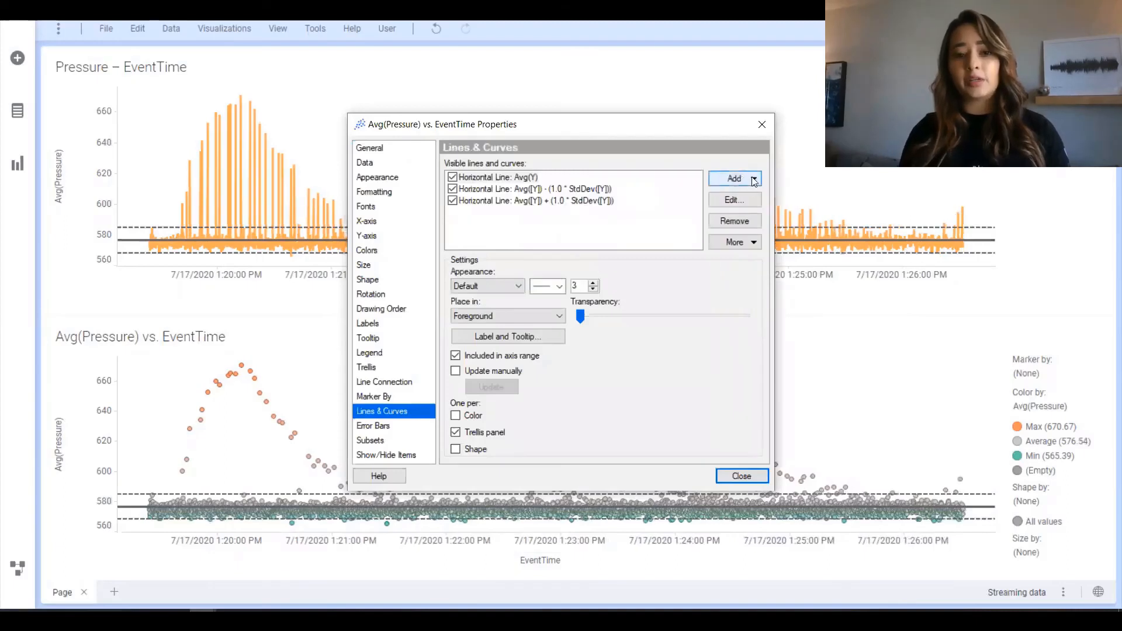
{"action": "left_click", "coordinate": [754, 180]}
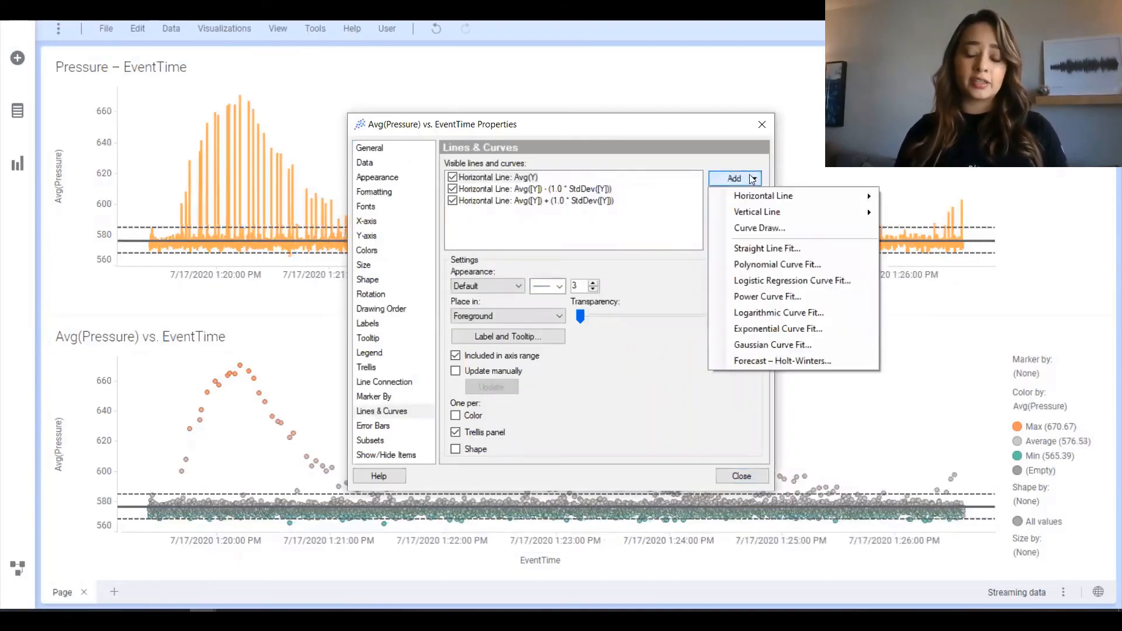
{"action": "left_click", "coordinate": [597, 423]}
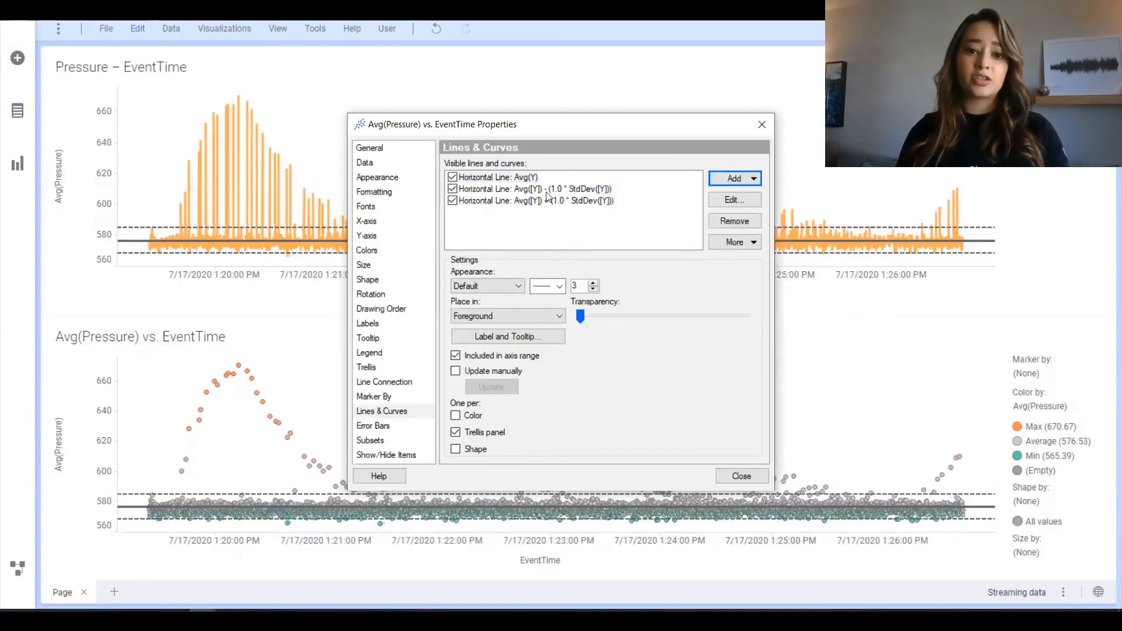
Change the scatter plot's upper standard deviation line to the custom expression Avg([Y]) + 2.0*StdDev([Y]) and close the properties.
{"action": "left_click", "coordinate": [547, 190]}
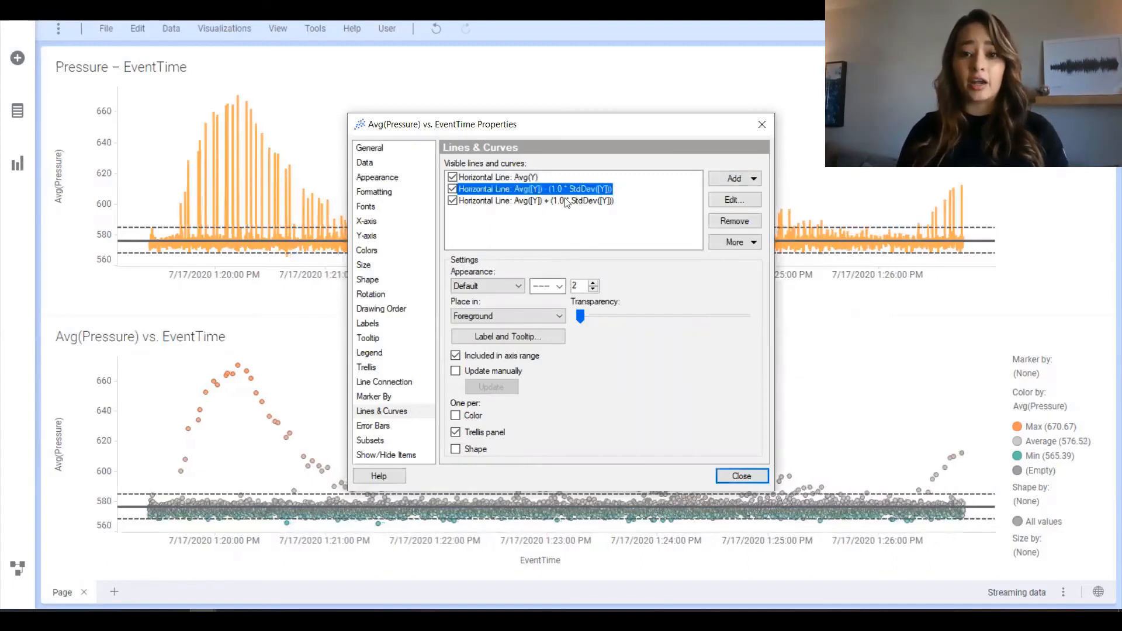
{"action": "left_click", "coordinate": [566, 202]}
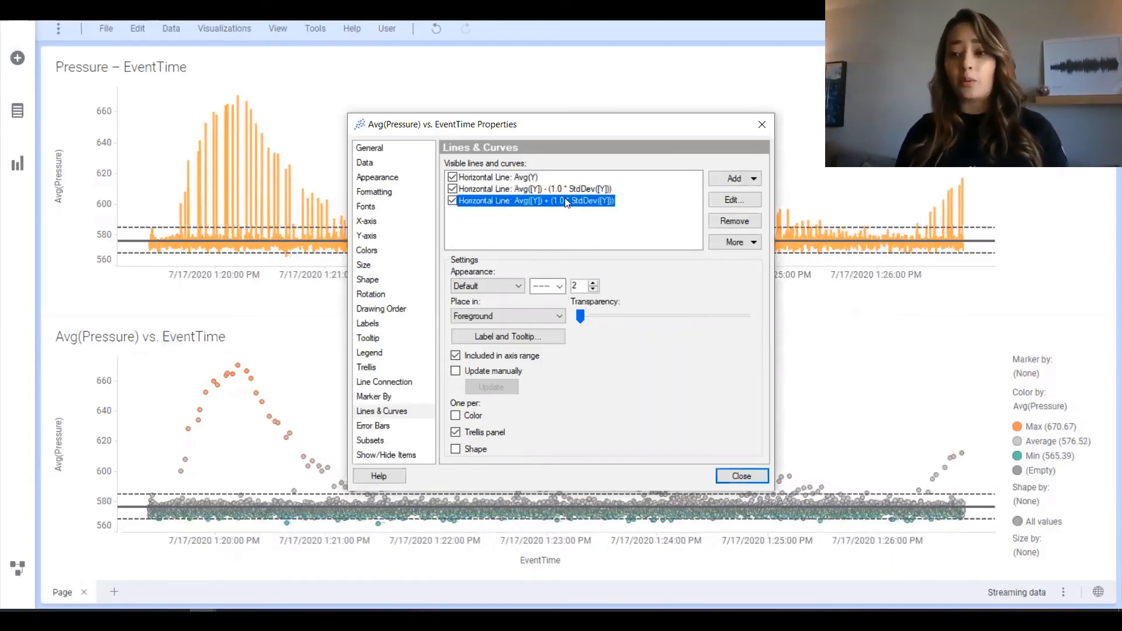
{"action": "left_click", "coordinate": [735, 200]}
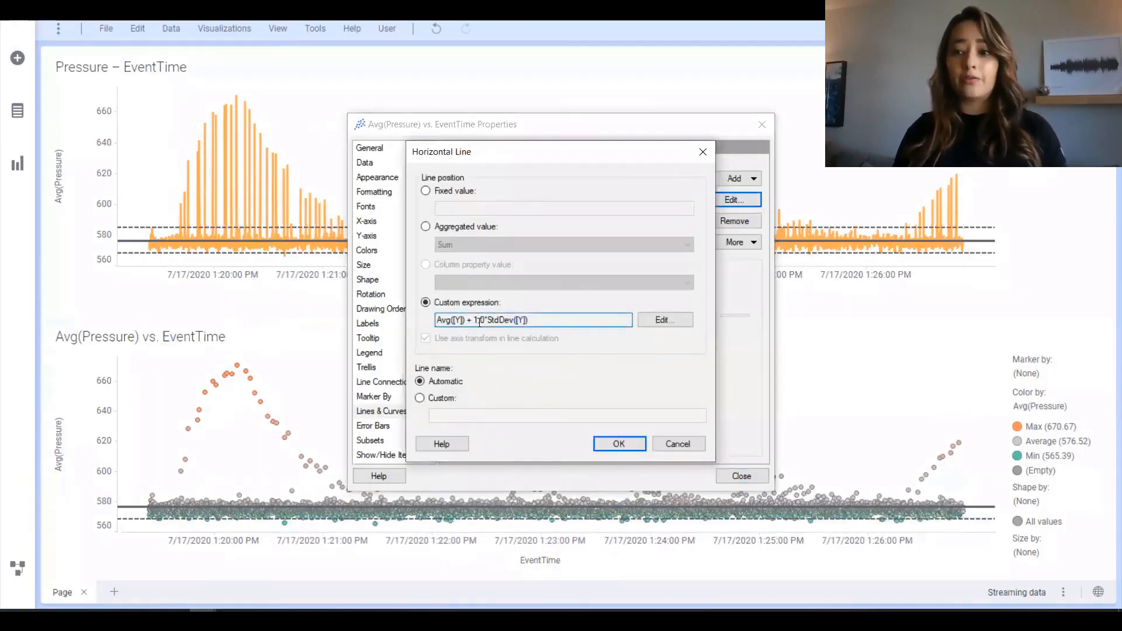
{"action": "left_click", "coordinate": [649, 323]}
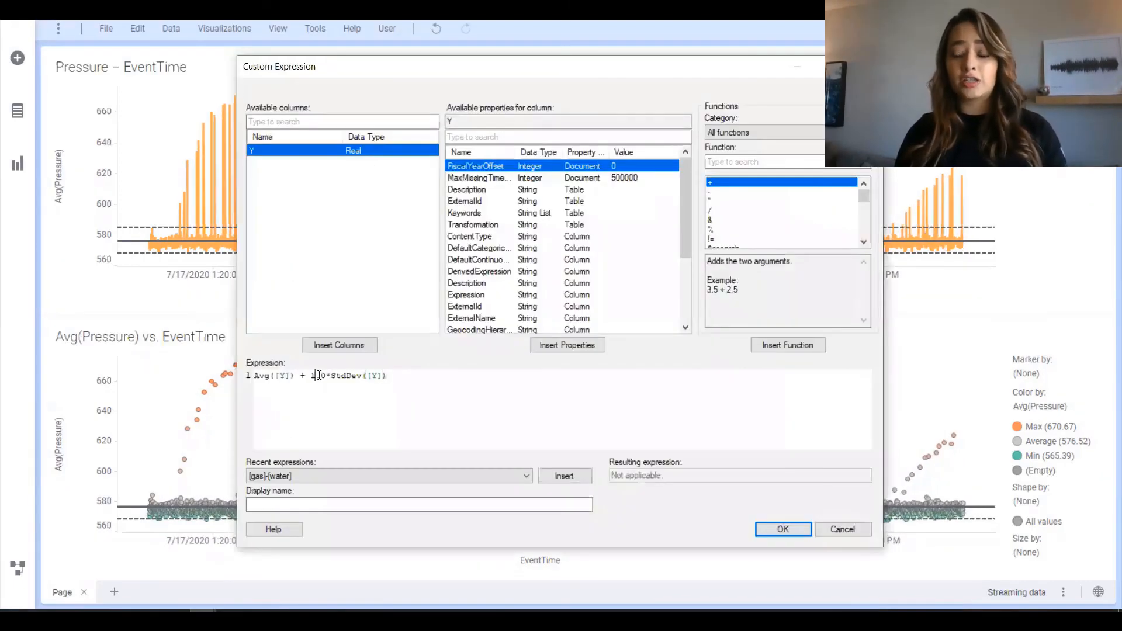
{"action": "type", "text": "2"}
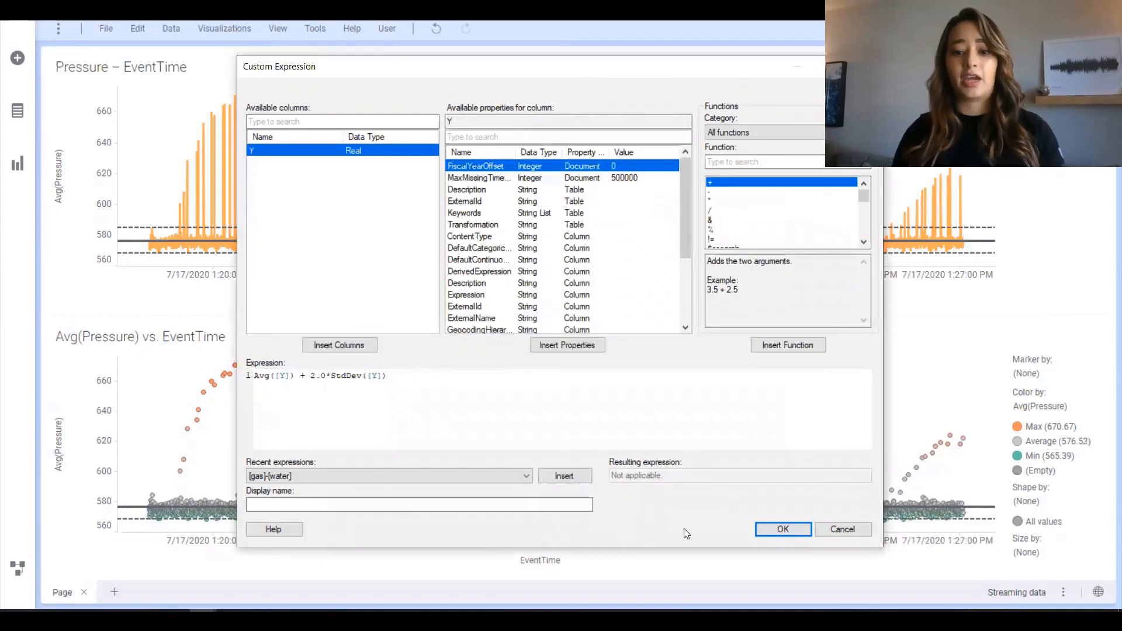
{"action": "left_click", "coordinate": [798, 526]}
{"action": "left_click", "coordinate": [618, 445]}
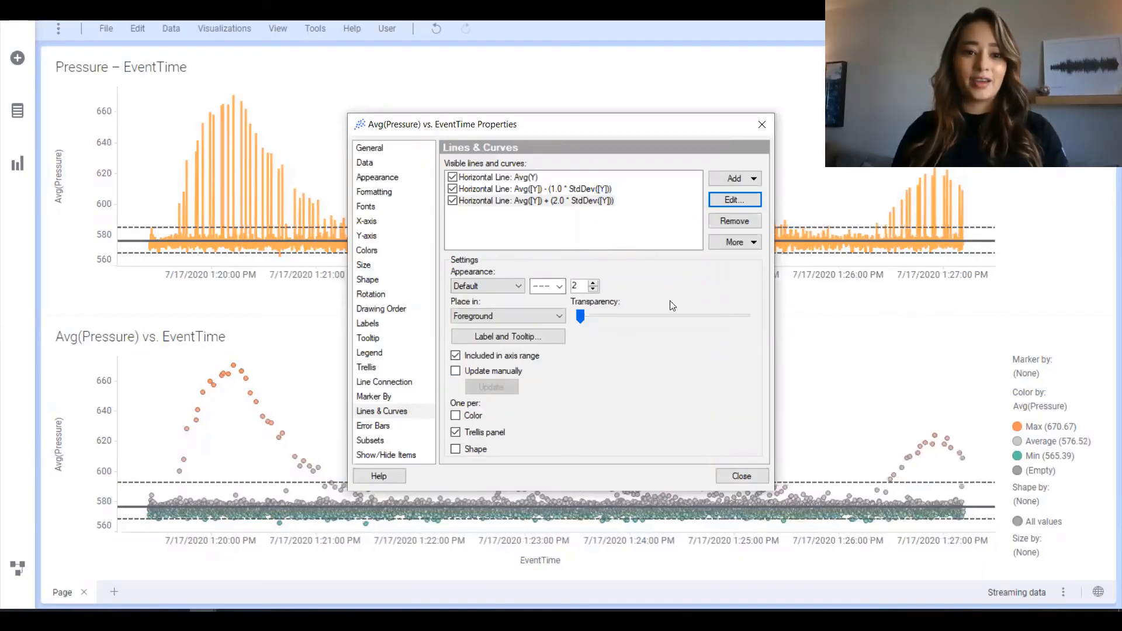
{"action": "left_click", "coordinate": [762, 124]}
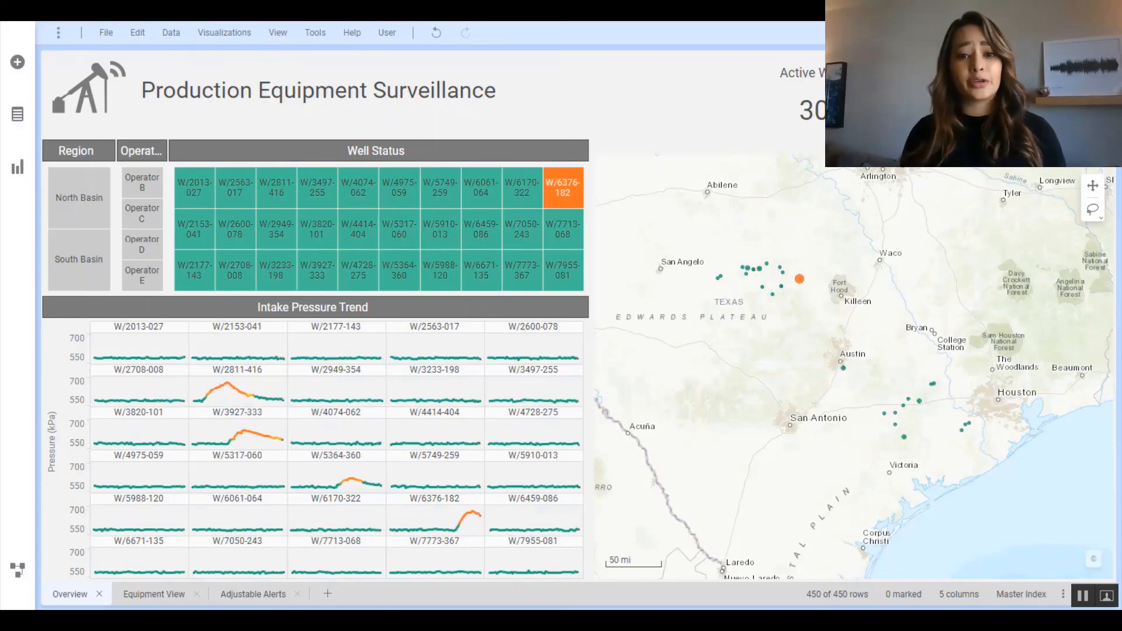
Mark the North Basin, the South Basin and well W/6061-064 in turn on the Overview page, and clear the marking.
{"action": "left_click", "coordinate": [90, 190]}
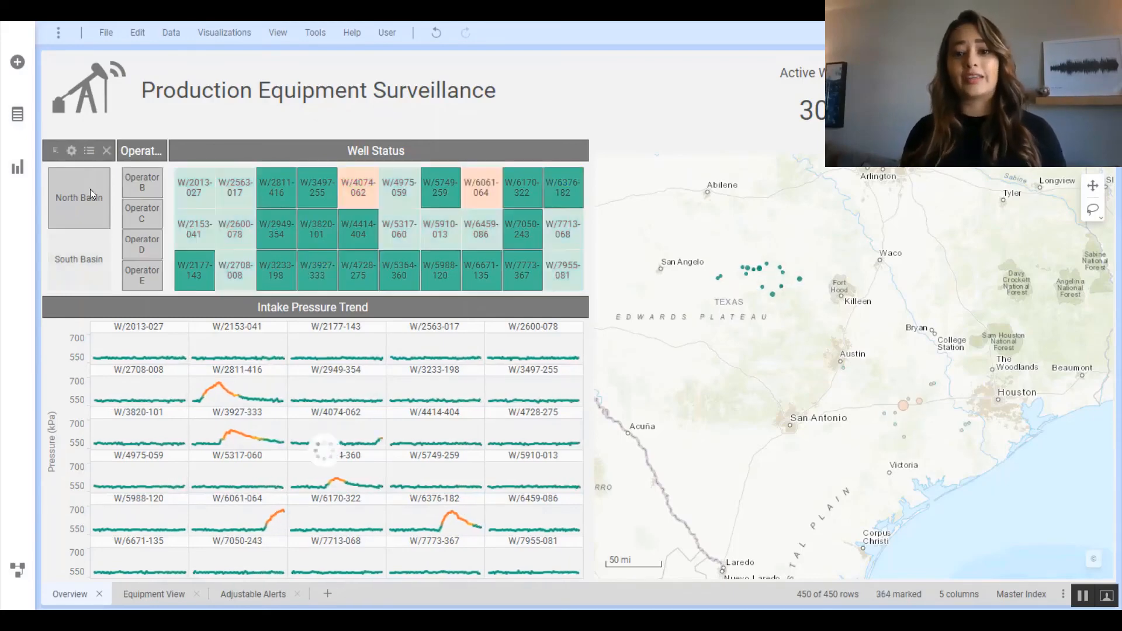
{"action": "left_click", "coordinate": [90, 275]}
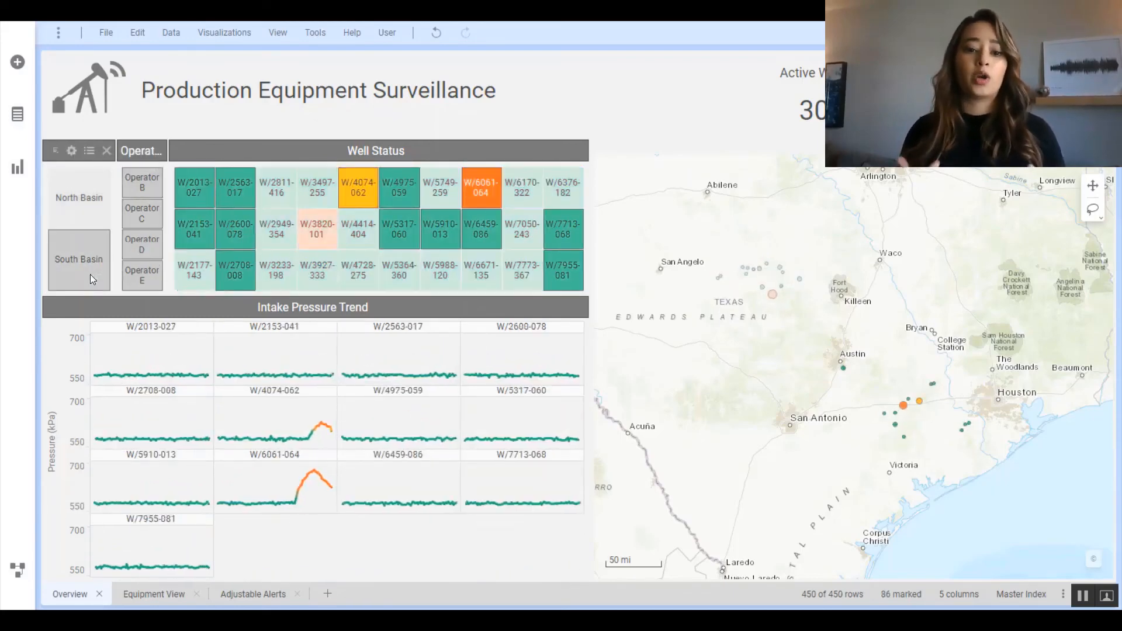
{"action": "left_click", "coordinate": [479, 201]}
{"action": "left_click", "coordinate": [649, 236]}
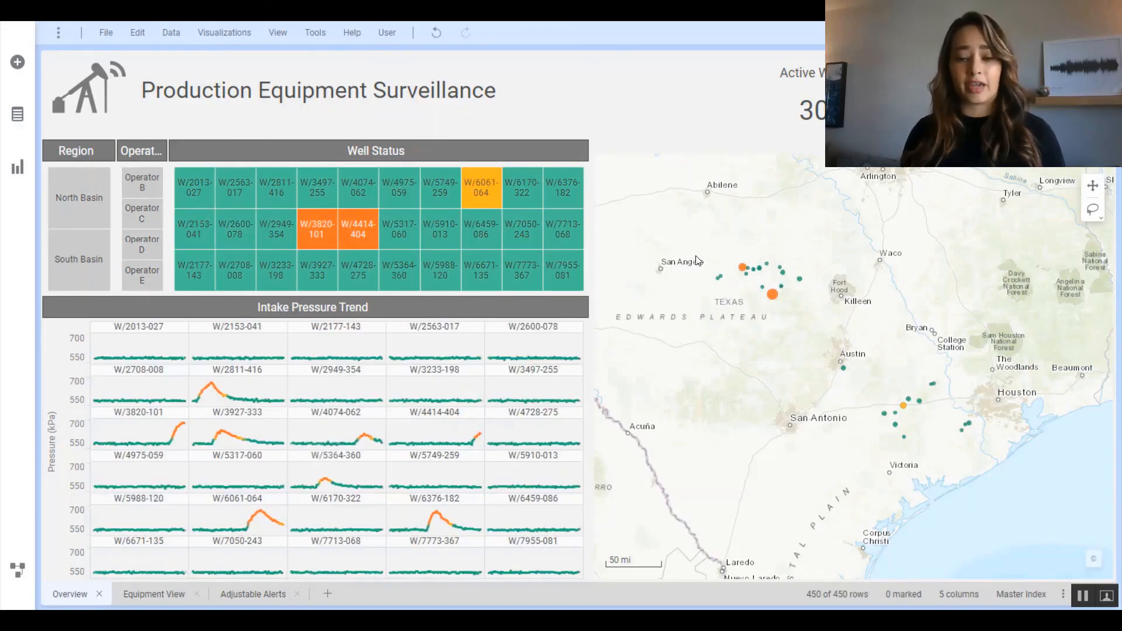
Mark the western cluster of North Basin wells on the Overview map, and select well W/6170-322 on the Equipment View page's map.
{"action": "mouse_move", "coordinate": [696, 260]}
{"action": "left_mouse_down"}
{"action": "mouse_move", "coordinate": [737, 307]}
{"action": "mouse_move", "coordinate": [710, 242]}
{"action": "mouse_move", "coordinate": [699, 257]}
{"action": "left_mouse_up"}
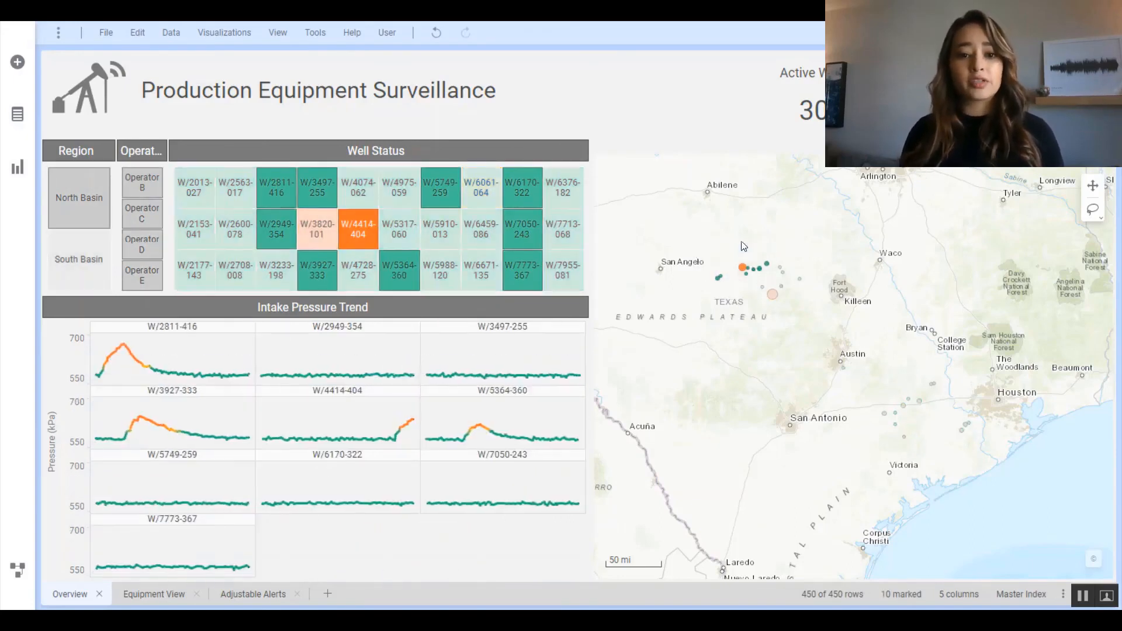
{"action": "left_click", "coordinate": [154, 594]}
{"action": "left_click", "coordinate": [783, 220]}
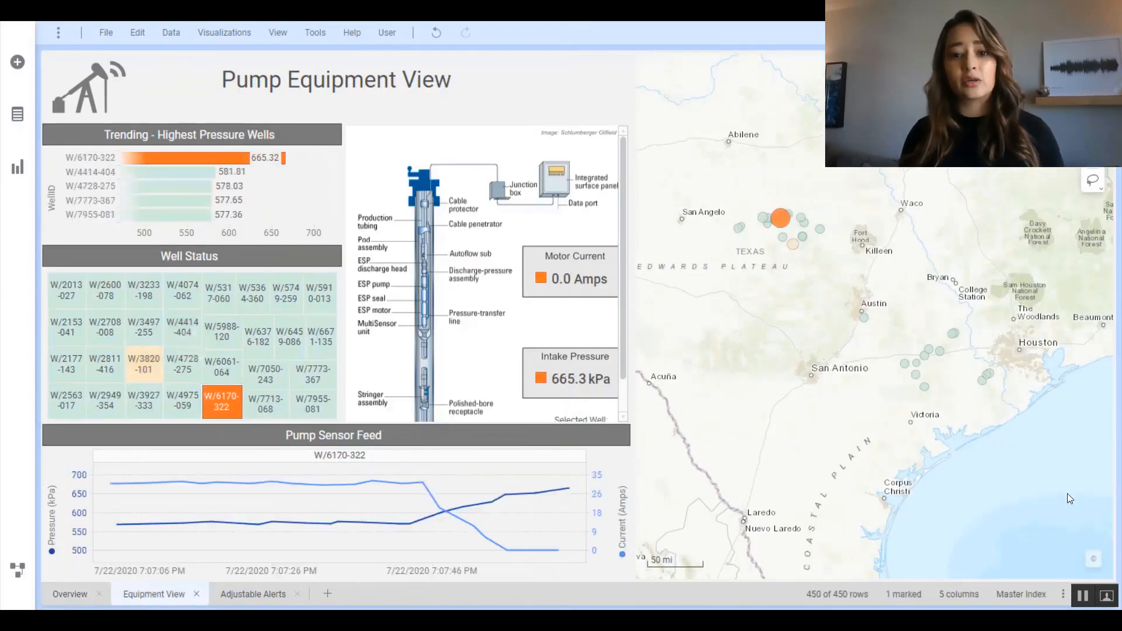